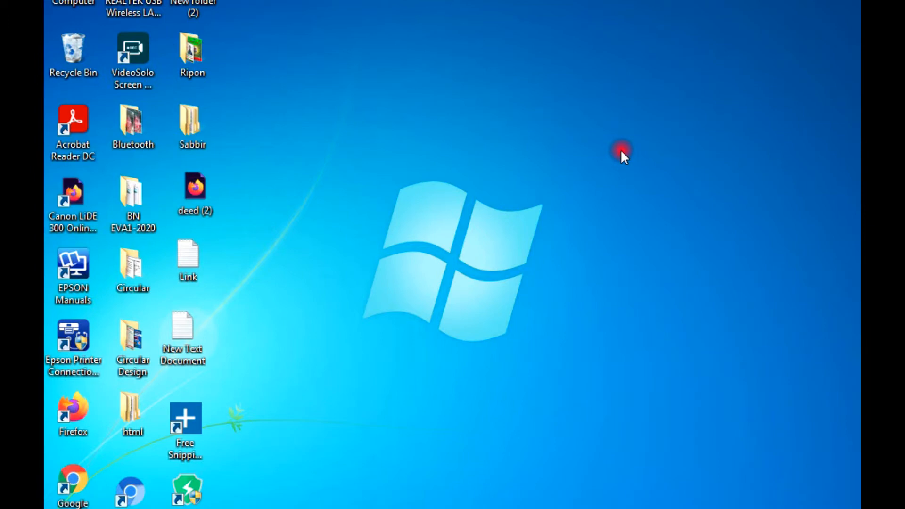
right_click(591, 98)
click(636, 143)
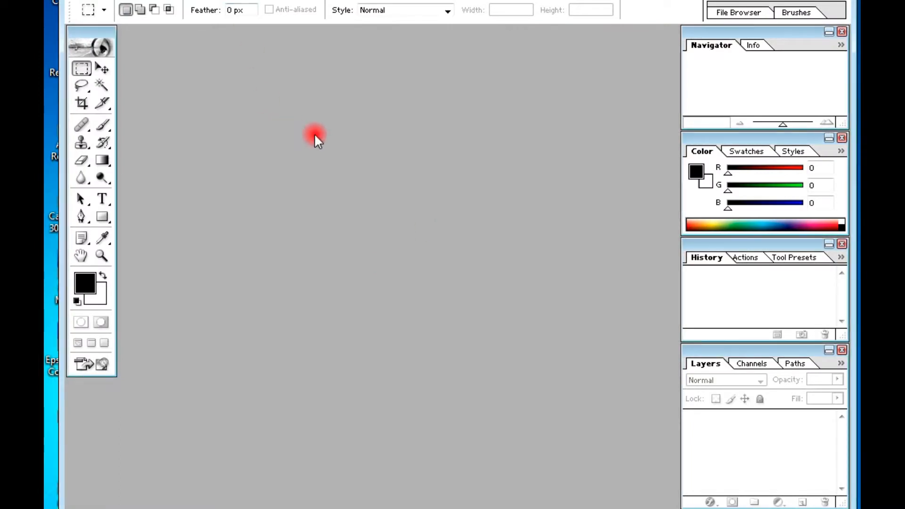
Create a new white RGB document using the A4 preset size.
key(ctrl+n)
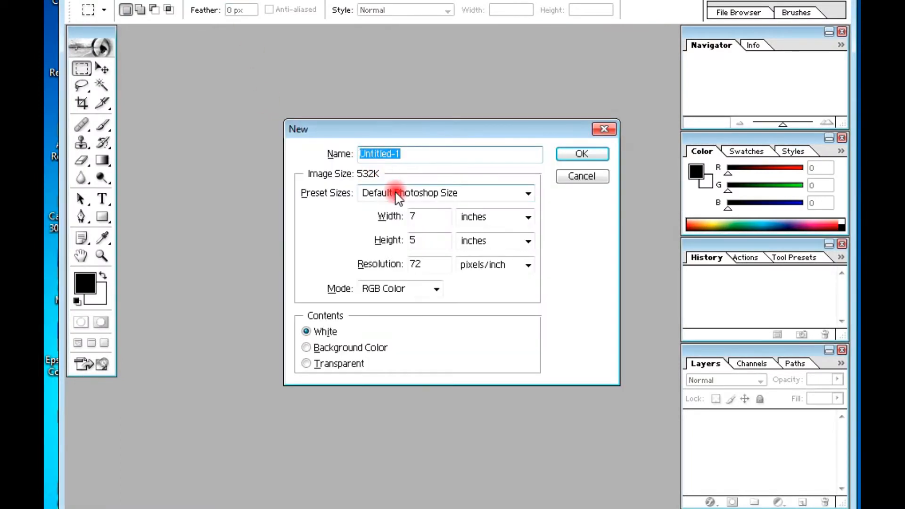
click(398, 198)
click(369, 280)
key(Return)
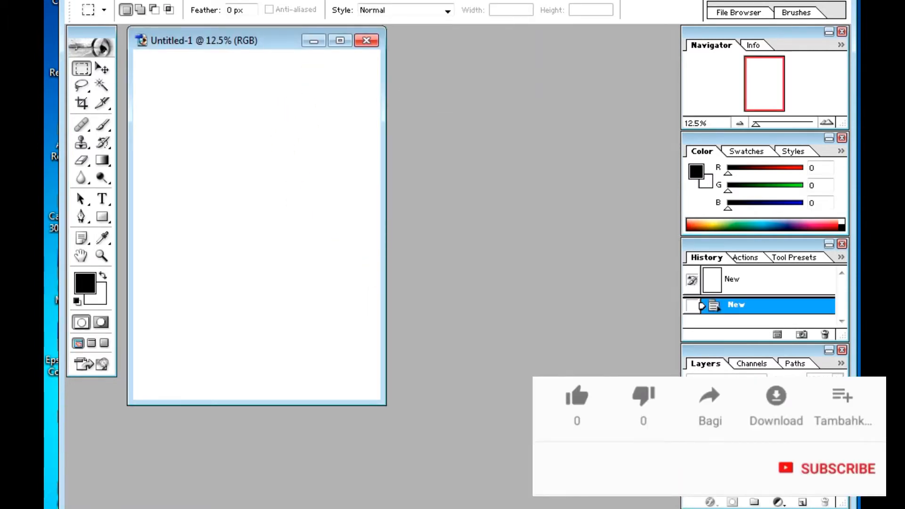
Resize the image to 3.5 inches wide and 5 inches high with proportions unconstrained.
click(130, 1)
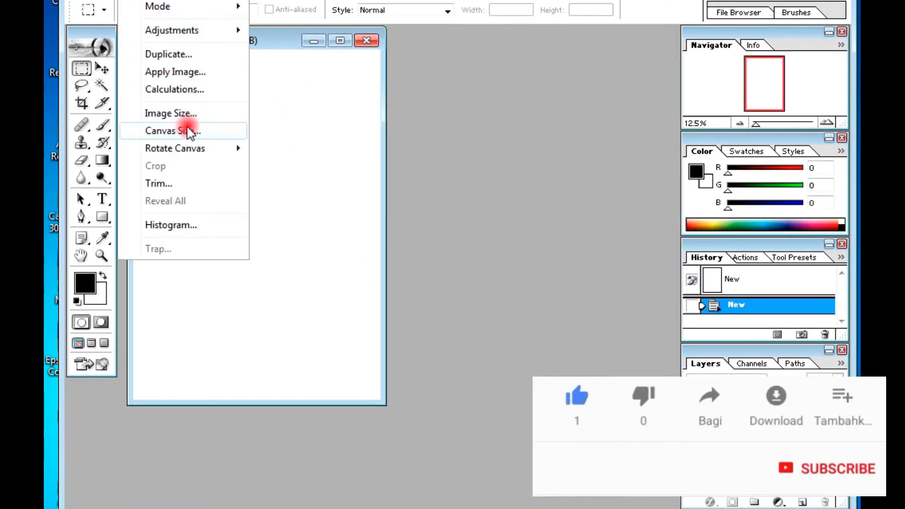
click(157, 114)
drag(402, 262, 270, 250)
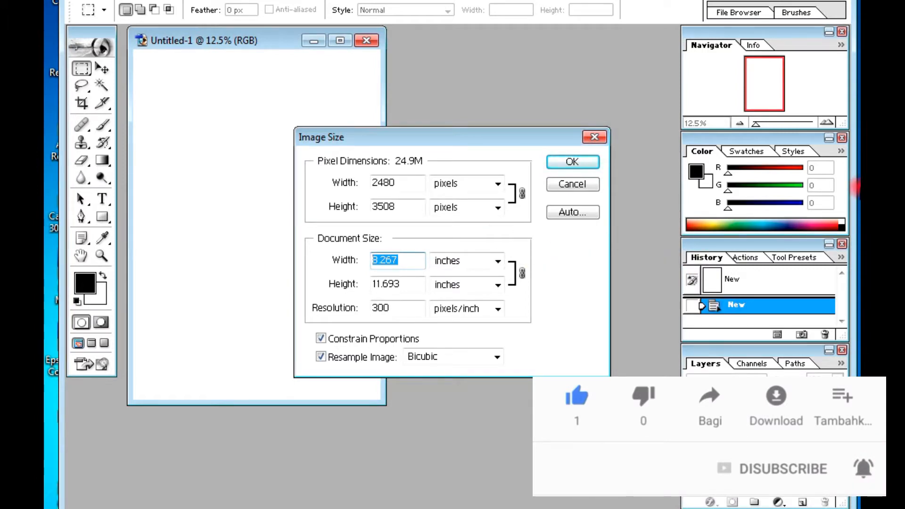
text(3.5)
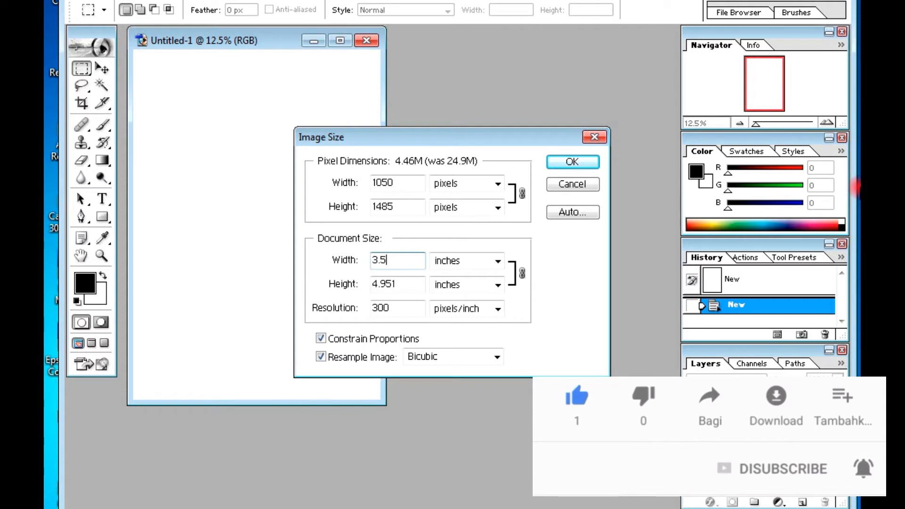
key(Tab)
key(Tab)
click(321, 339)
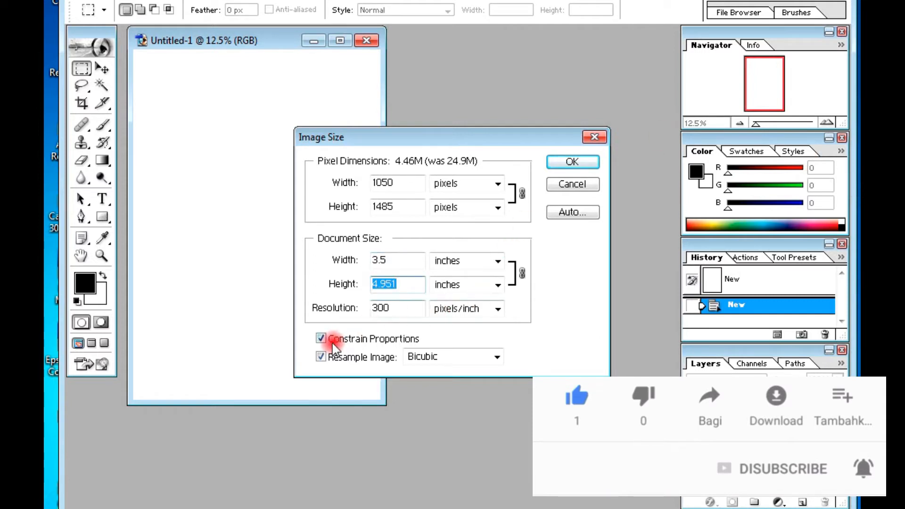
click(404, 284)
text(5)
key(Return)
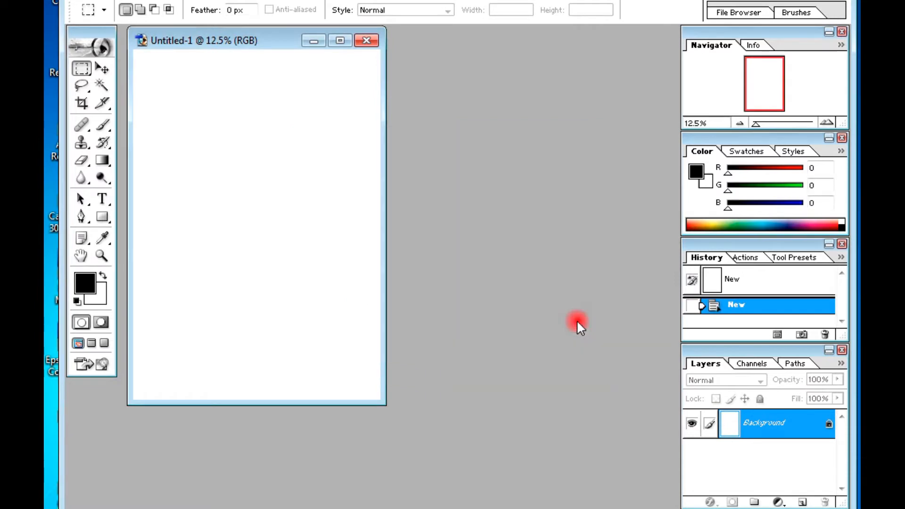
Add the text "বিসমিল্লাহির রাহমানির রাহিম" near the page's upper edge in the SutonnyMJ font.
click(198, 43)
drag(378, 179, 517, 275)
drag(516, 334, 153, 99)
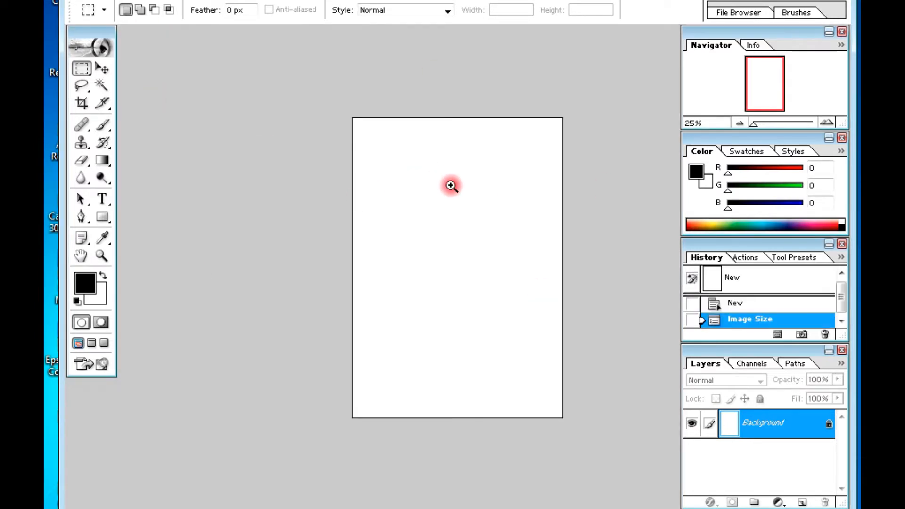
click(451, 182)
click(103, 200)
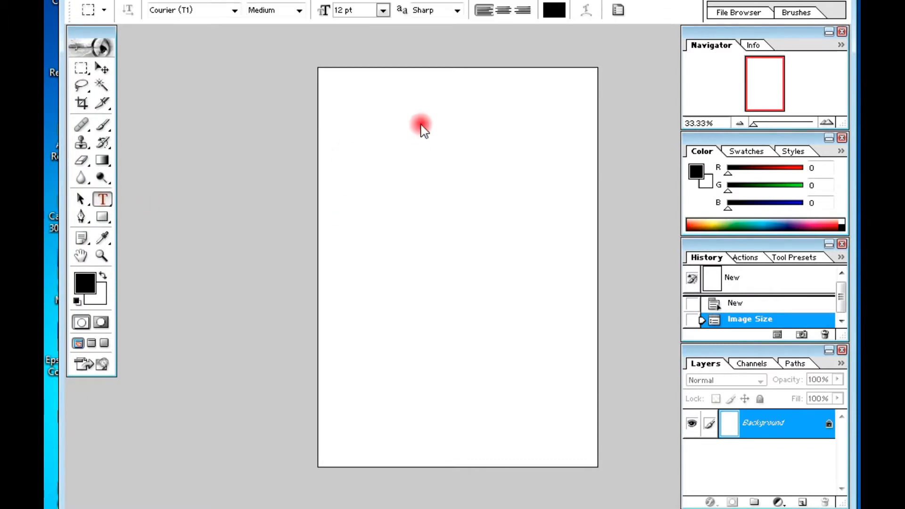
click(584, 277)
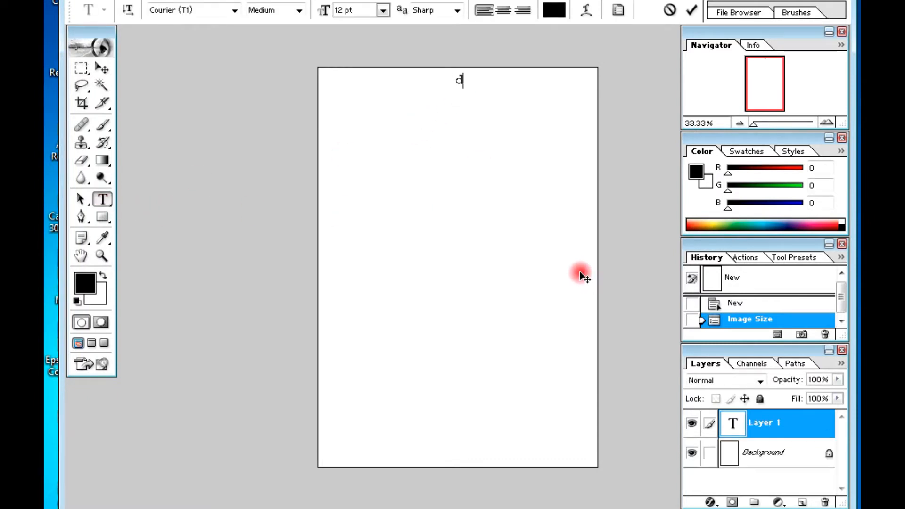
click(200, 11)
text(S)
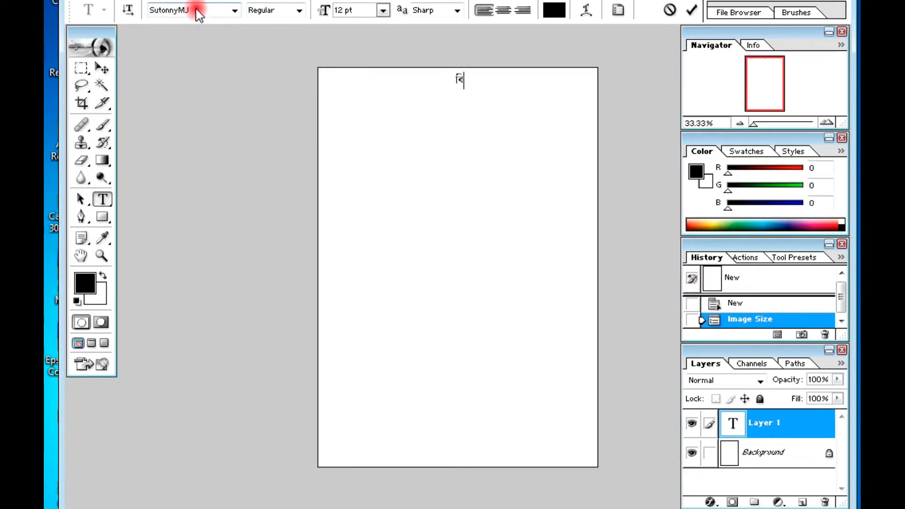
text(মিল্ল)
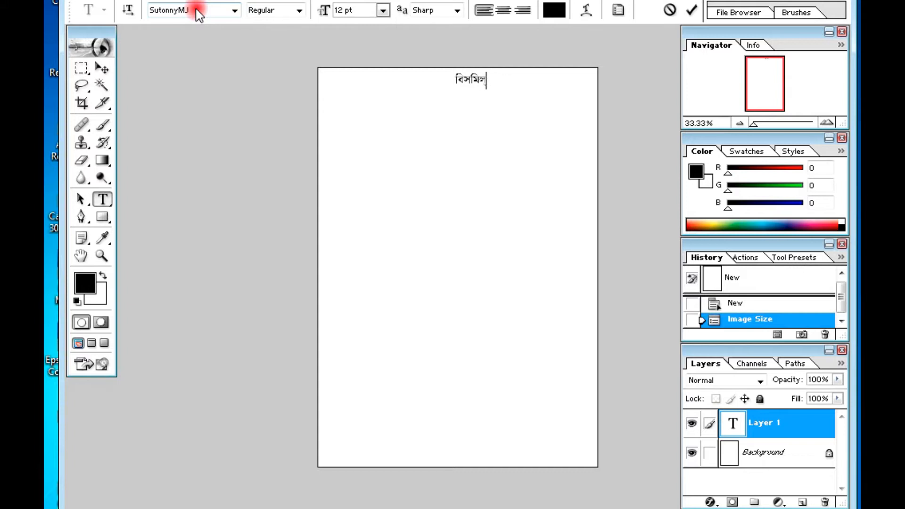
text(াহির রাহমানির রাহিম)
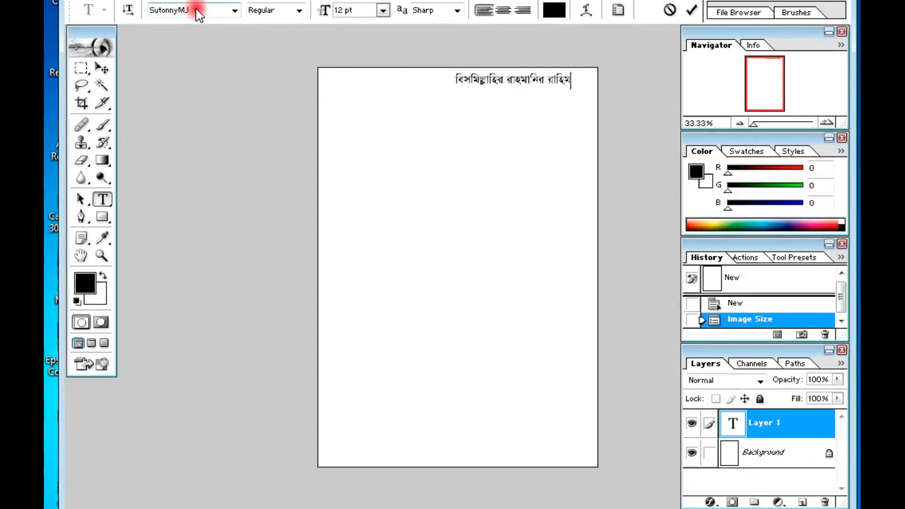
Move the Bengali text line left toward the horizontal centre of the page's upper edge.
click(103, 70)
ctrl+click(485, 108)
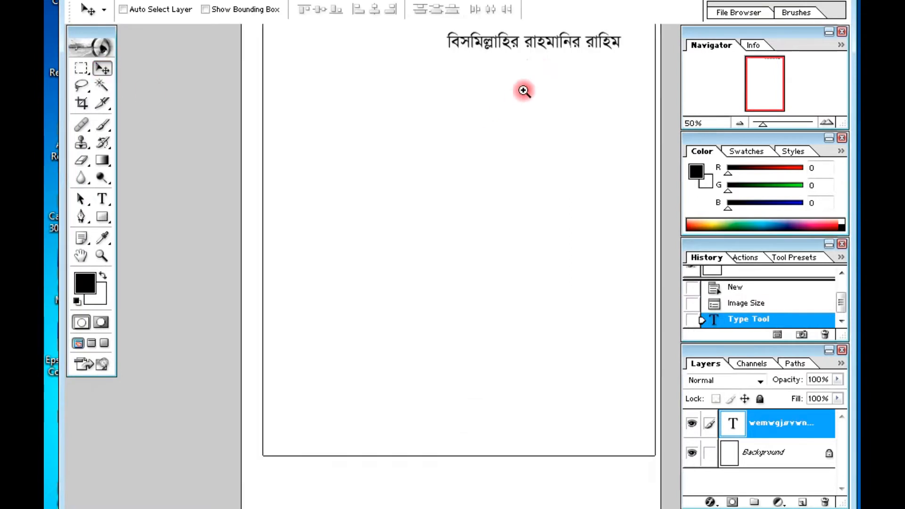
ctrl+click(525, 91)
drag(569, 53, 474, 55)
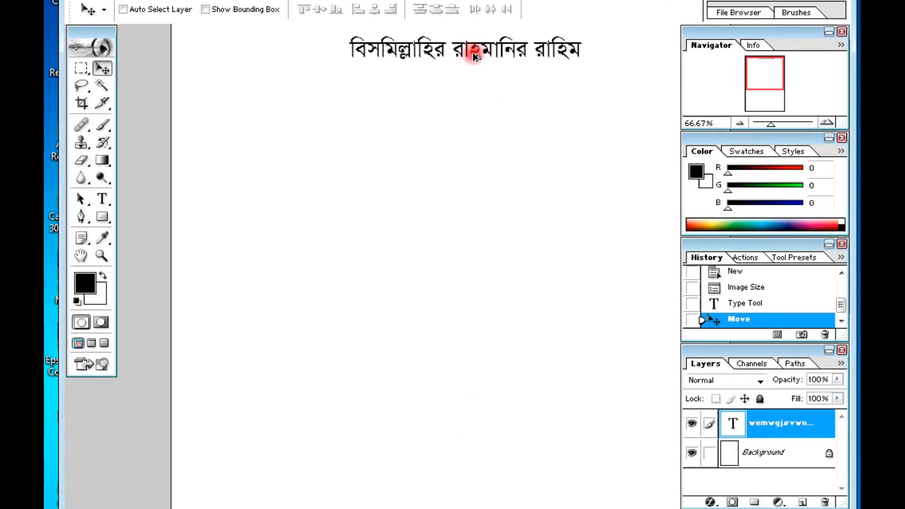
alt+click(476, 52)
alt+click(477, 53)
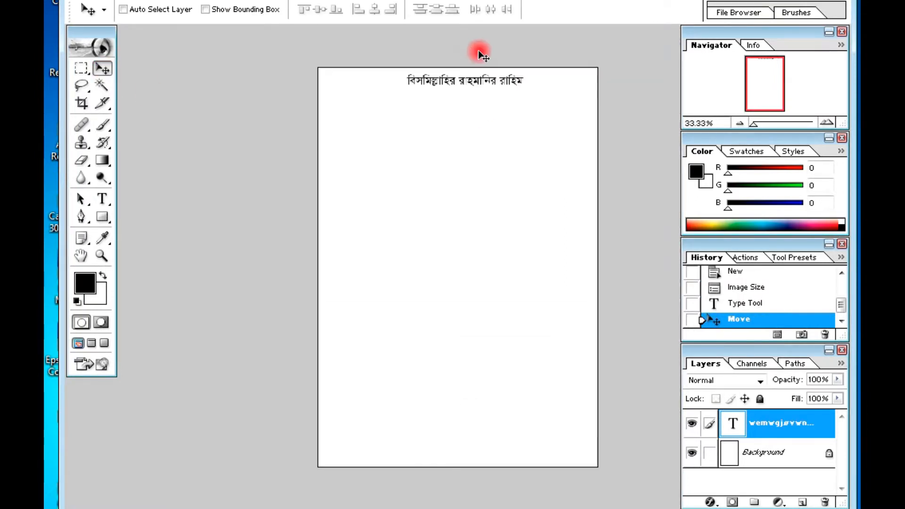
Duplicate the text line just below the original and replace the copy's wording with "মহান বিজয় দিবস অমর হউক".
drag(480, 84, 461, 112)
click(103, 200)
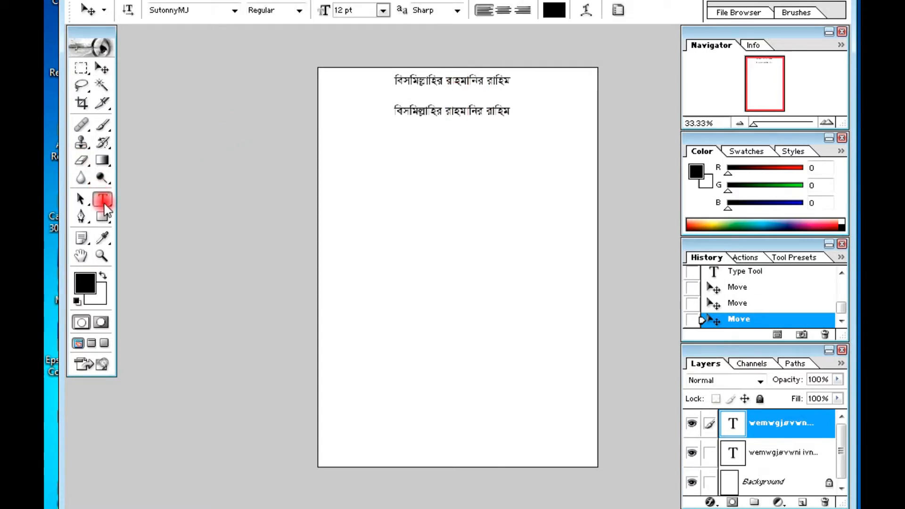
click(418, 113)
key(ctrl+a)
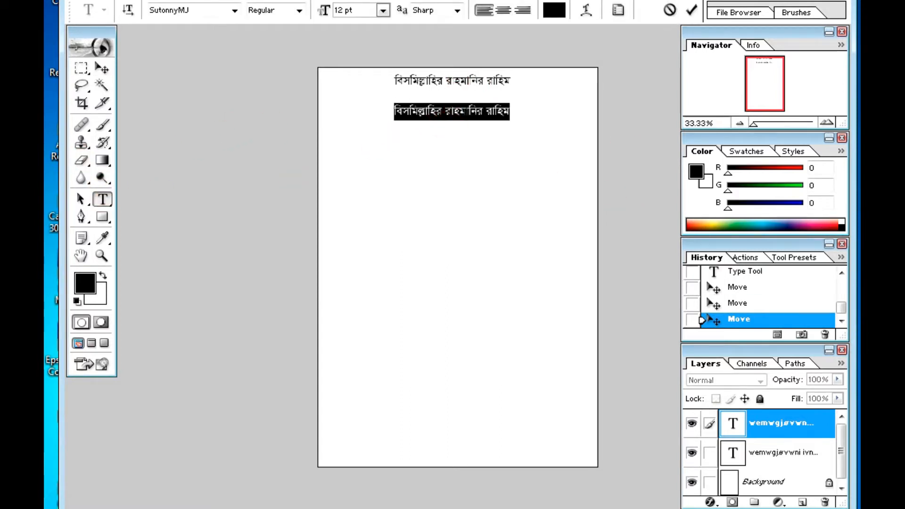
text(g)
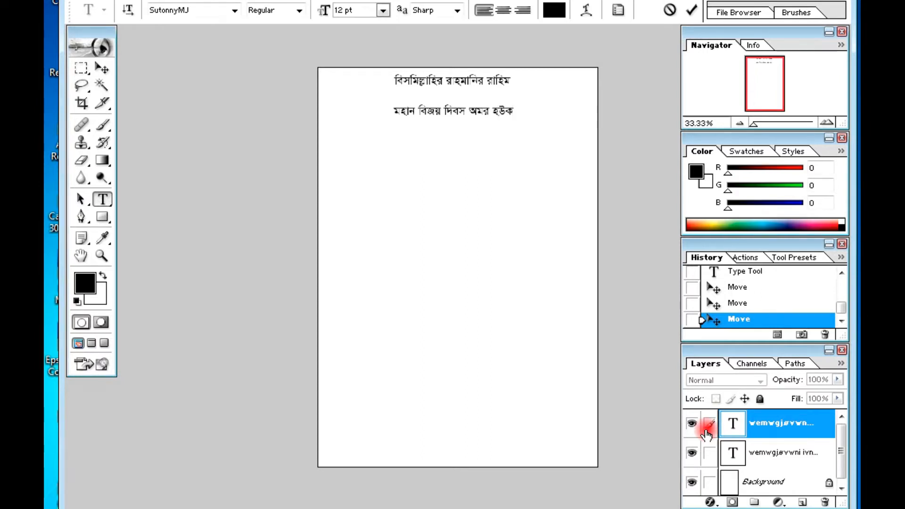
Warp the second text line with the horizontal Arc style and a bend of +64%.
key(ctrl+a)
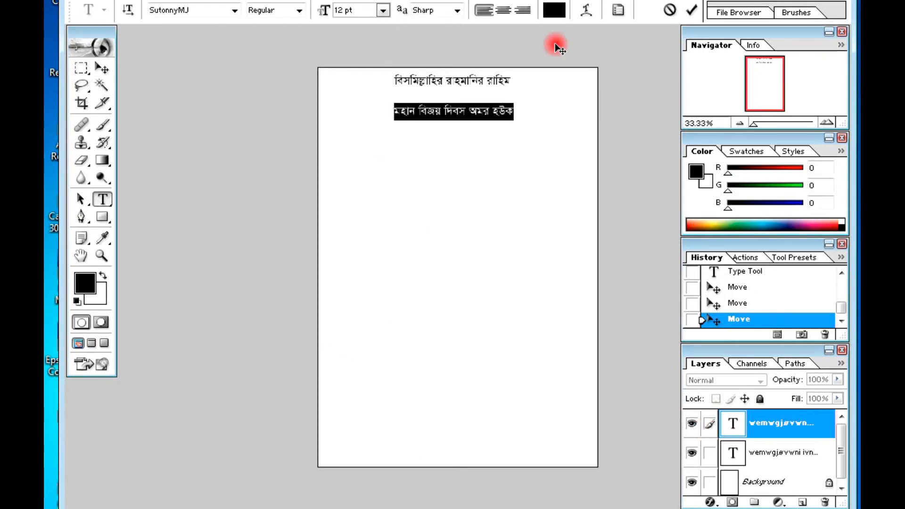
click(586, 10)
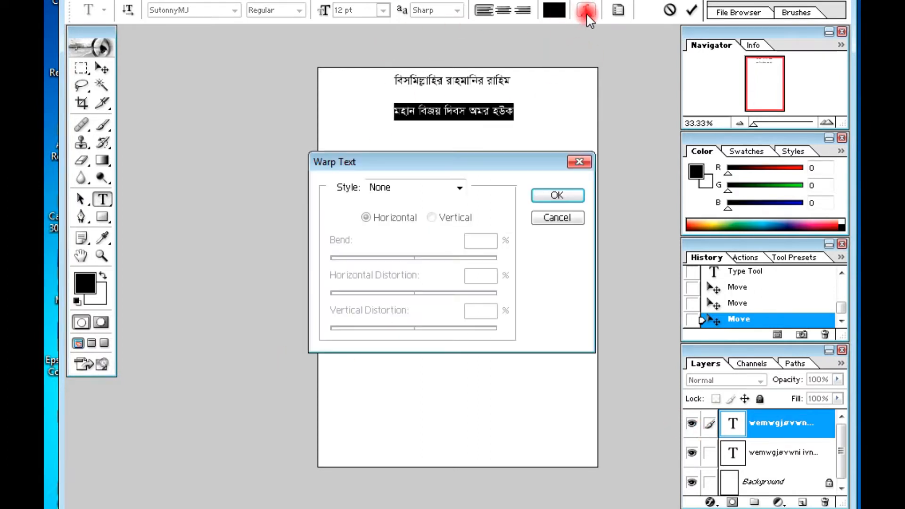
click(399, 191)
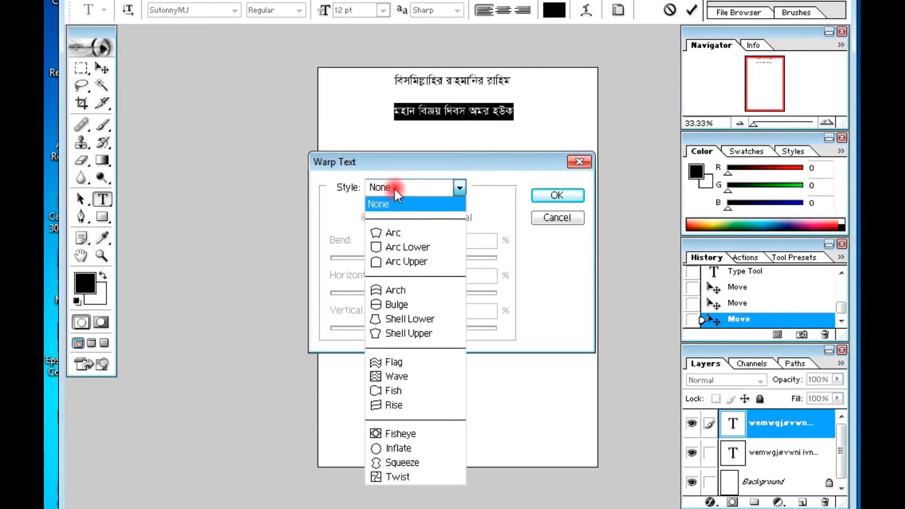
click(408, 232)
drag(460, 258, 469, 262)
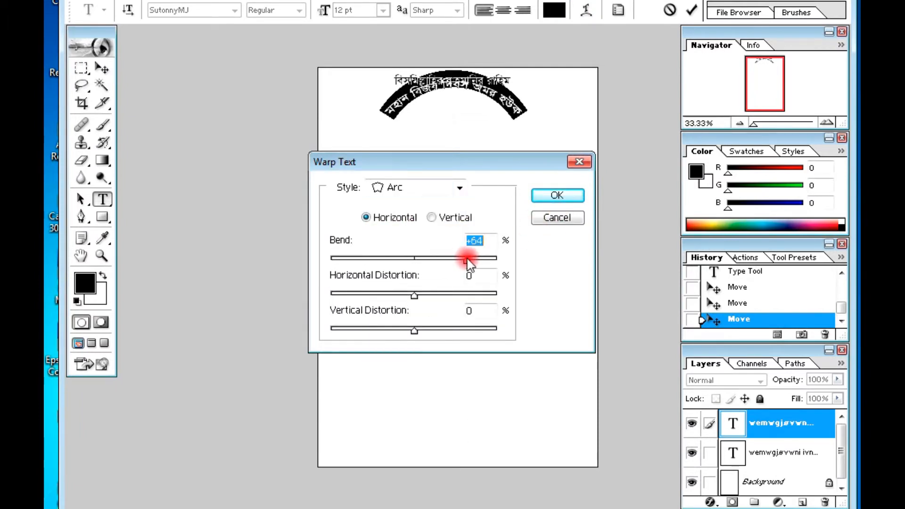
click(559, 196)
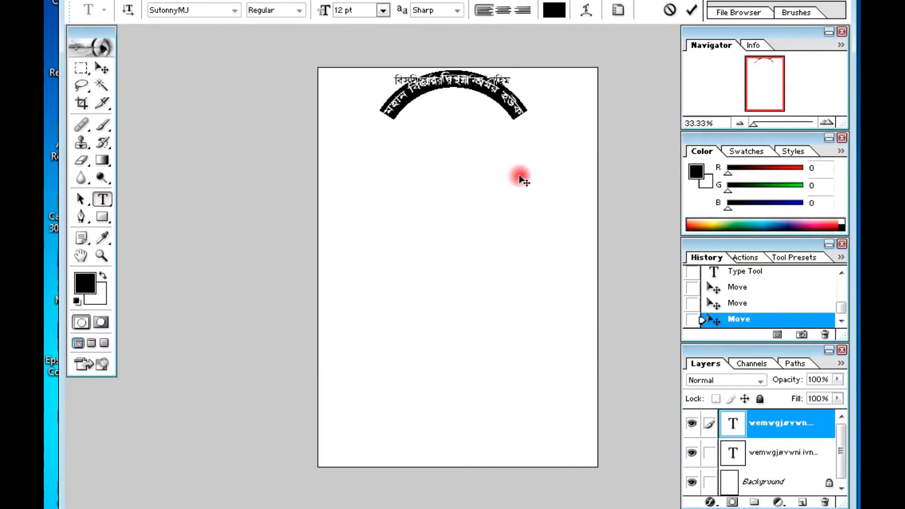
click(513, 103)
Move the arched text below the heading line and scale it proportionally to about 181% so it nearly spans the page width.
click(102, 68)
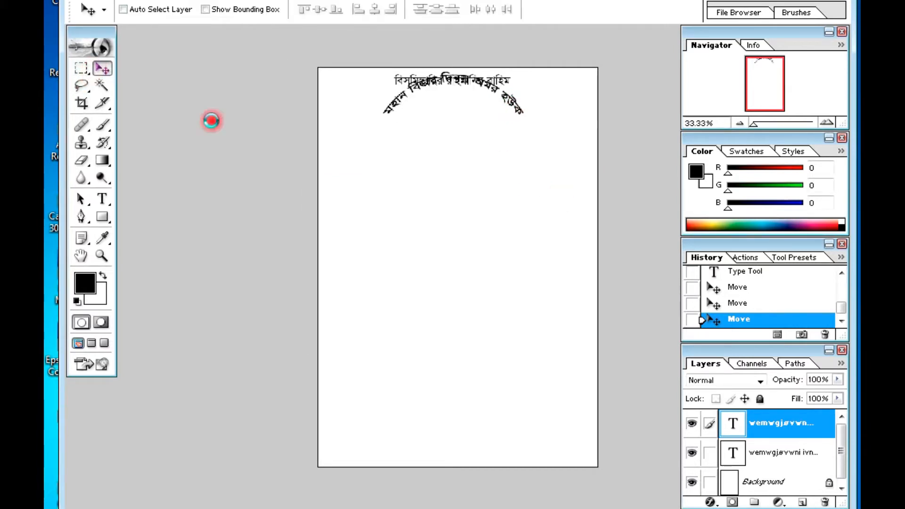
drag(509, 100, 586, 227)
key(ctrl+t)
key(Up)
key(Up)
key(Up)
key(Up)
key(Up)
key(Up)
key(Up)
key(Up)
key(Up)
key(Up)
key(Up)
key(Up)
key(Up)
key(Up)
key(Up)
key(Up)
key(Up)
key(Up)
key(Up)
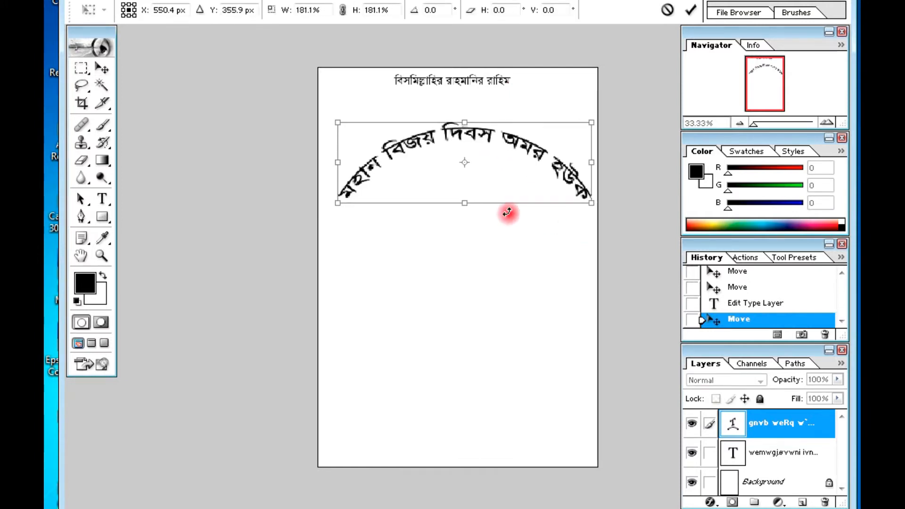
key(Return)
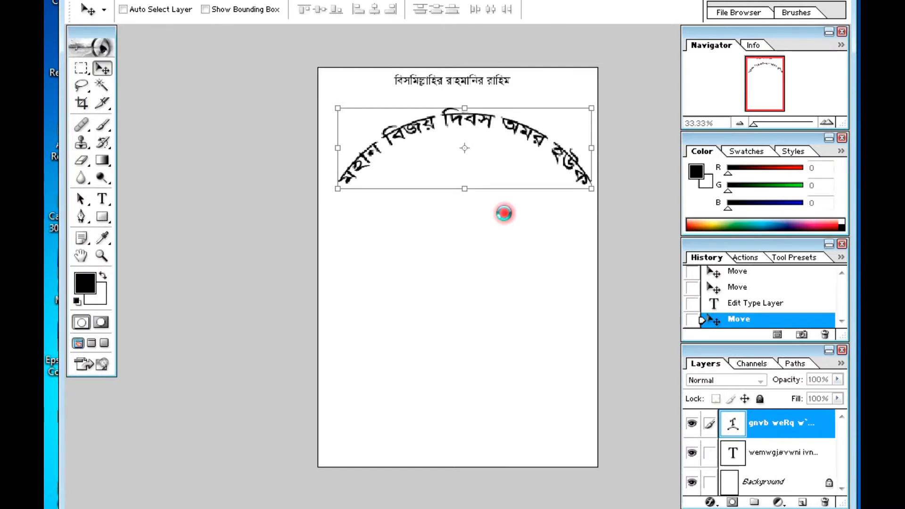
Nudge the arched text left until it is centred horizontally on the page.
key(Left)
key(Left)
key(Left)
key(Left)
key(Left)
key(Left)
key(Left)
key(Left)
key(Left)
key(Left)
key(Left)
key(Left)
key(Left)
key(Left)
key(Left)
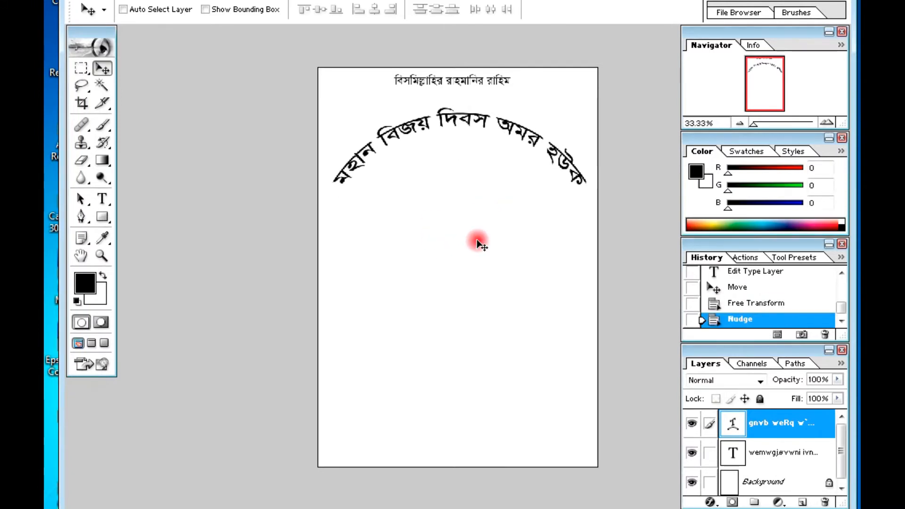
key(Left)
key(Left)
key(Left)
key(Left)
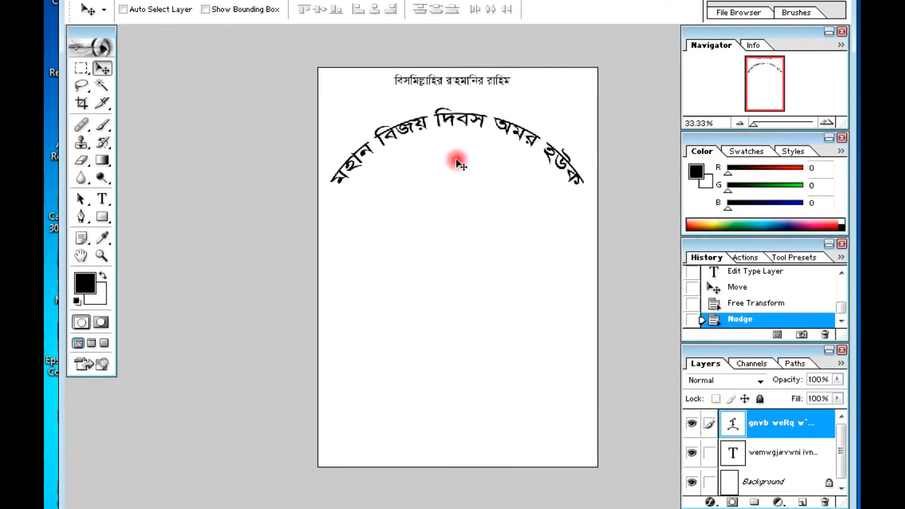
Select the whole canvas on the Background layer and set the background colour to a light cyan with hue 186.
key(ctrl+a)
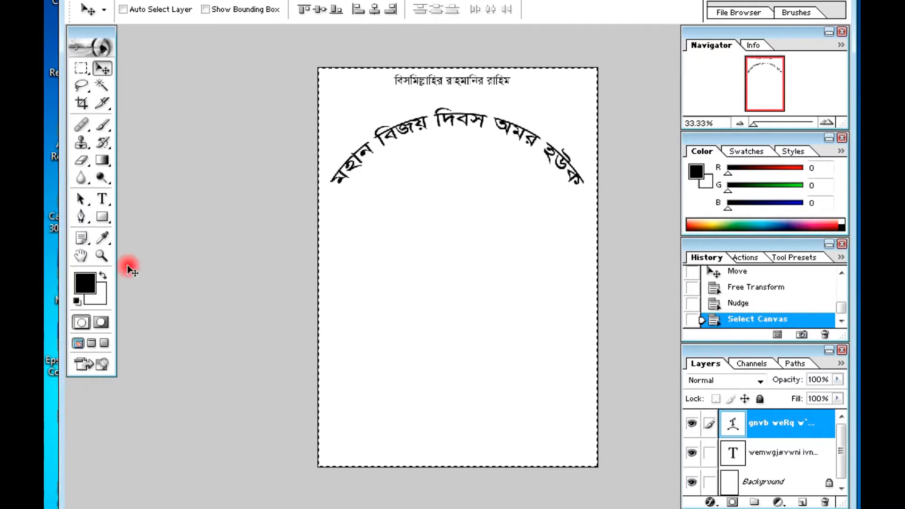
key(ctrl+a)
click(773, 480)
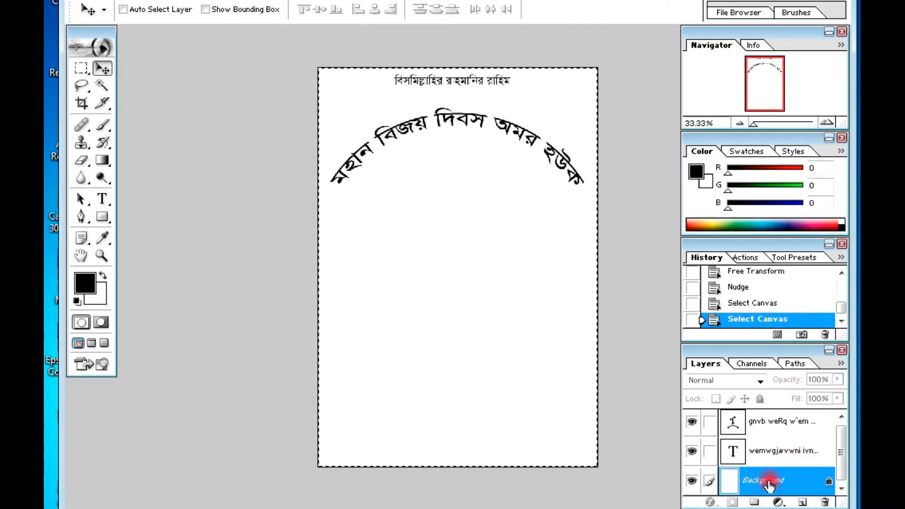
click(101, 286)
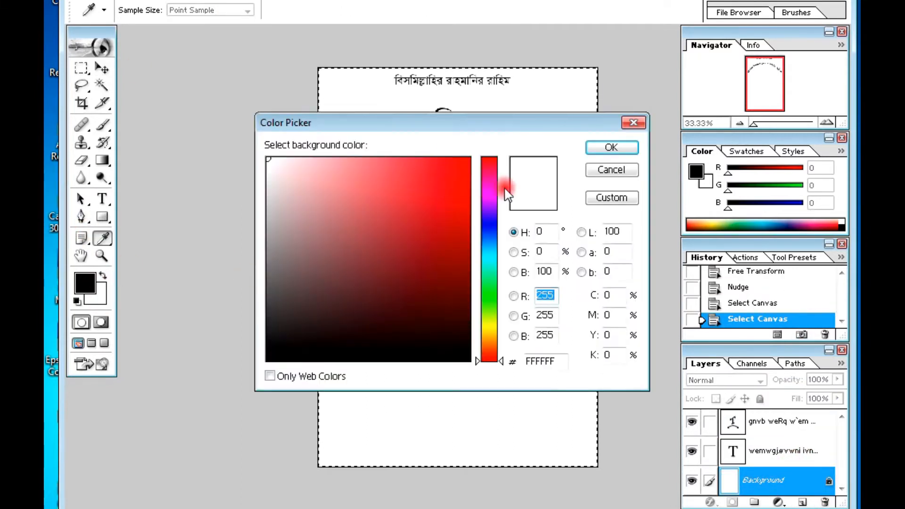
click(480, 256)
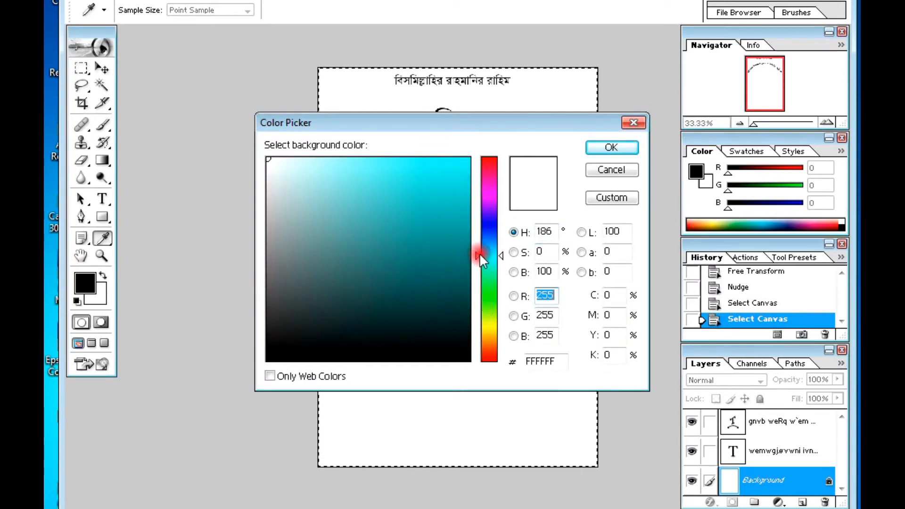
drag(324, 168, 307, 139)
key(Return)
Set the foreground colour to a light blue, hex CAE5FF.
click(86, 286)
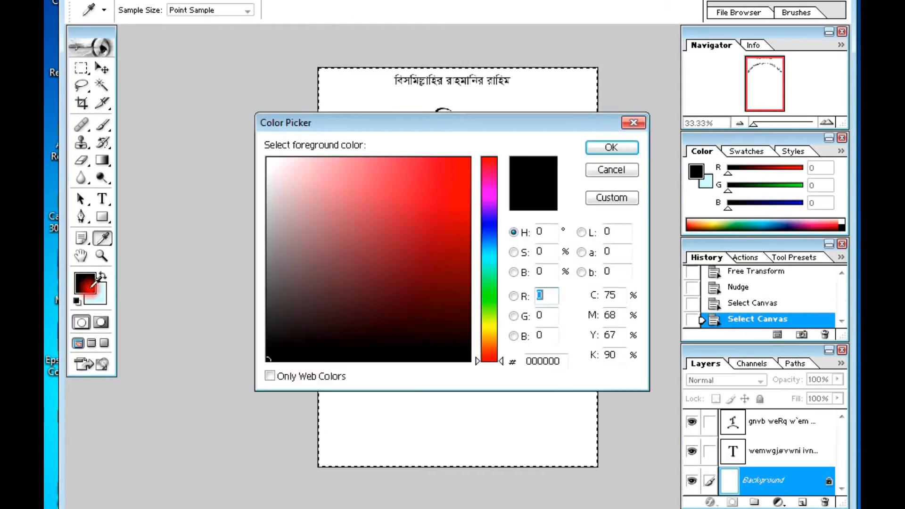
click(486, 244)
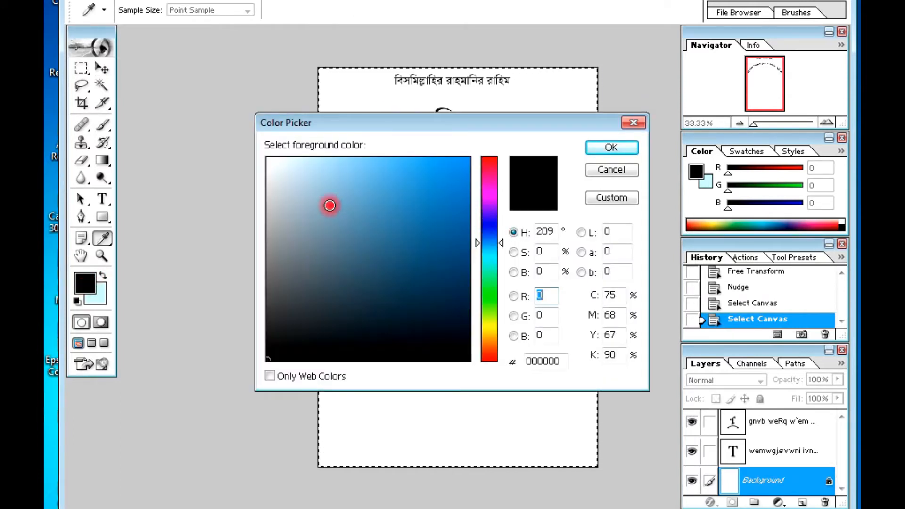
drag(295, 165, 309, 157)
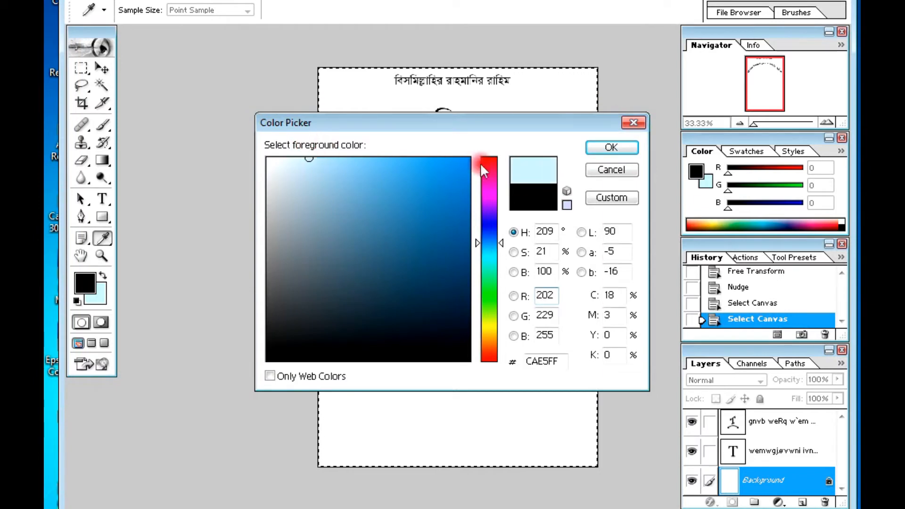
click(608, 147)
key(v)
Change the background colour to a light cyan with hue 179.
click(96, 293)
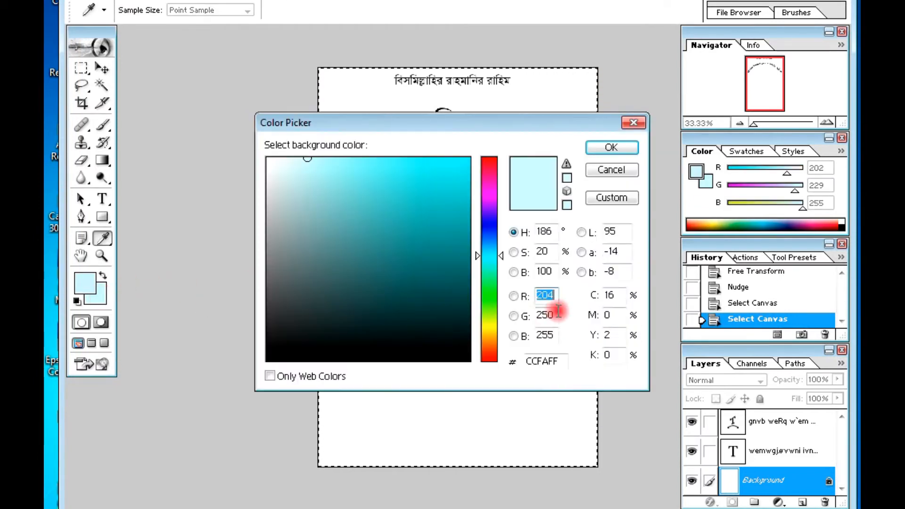
click(487, 322)
click(486, 260)
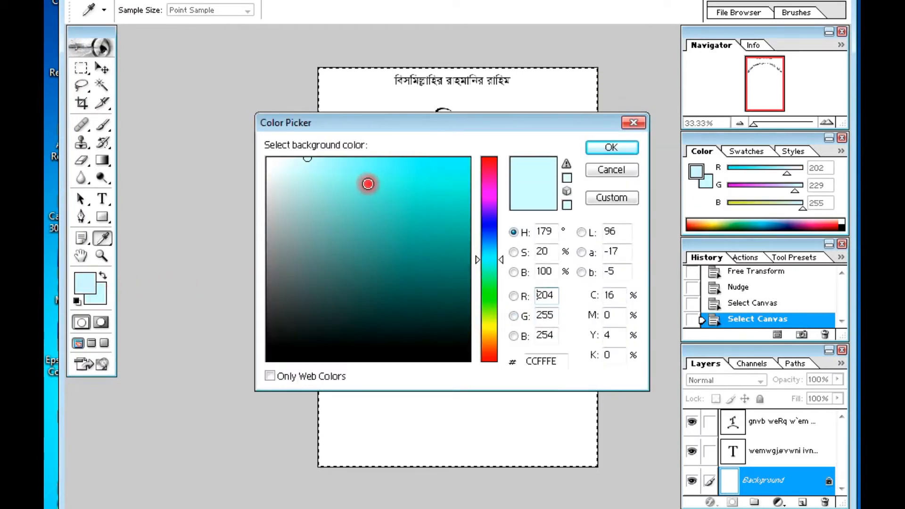
drag(333, 167, 307, 156)
key(Return)
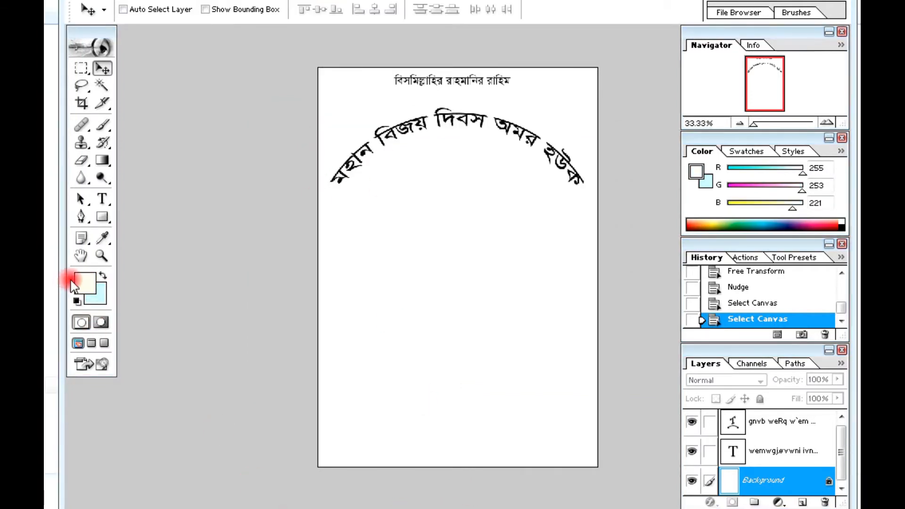
Set the foreground colour to a pale cream with RGB values 255, 253, 223.
click(81, 286)
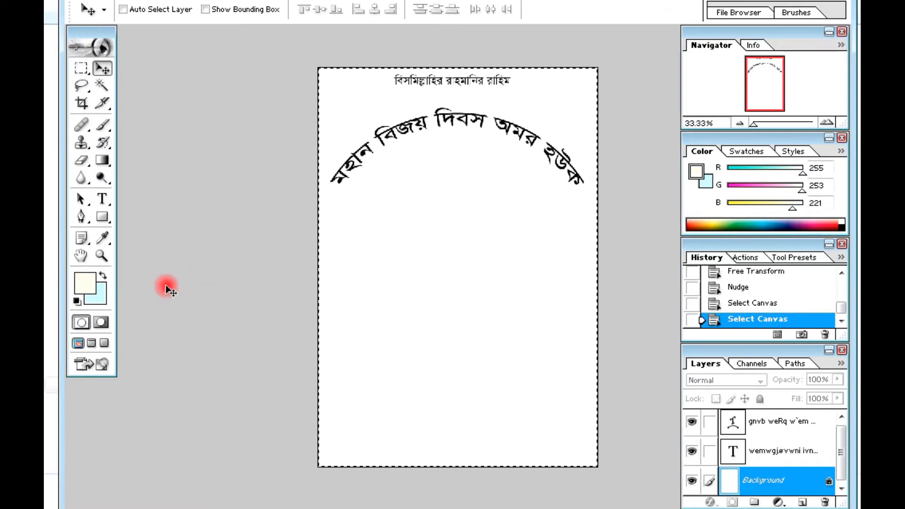
click(85, 283)
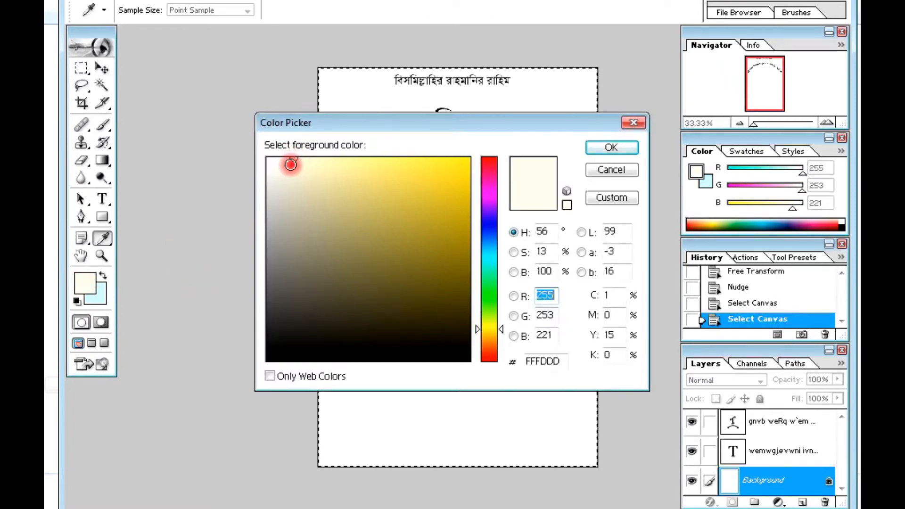
key(Return)
key(v)
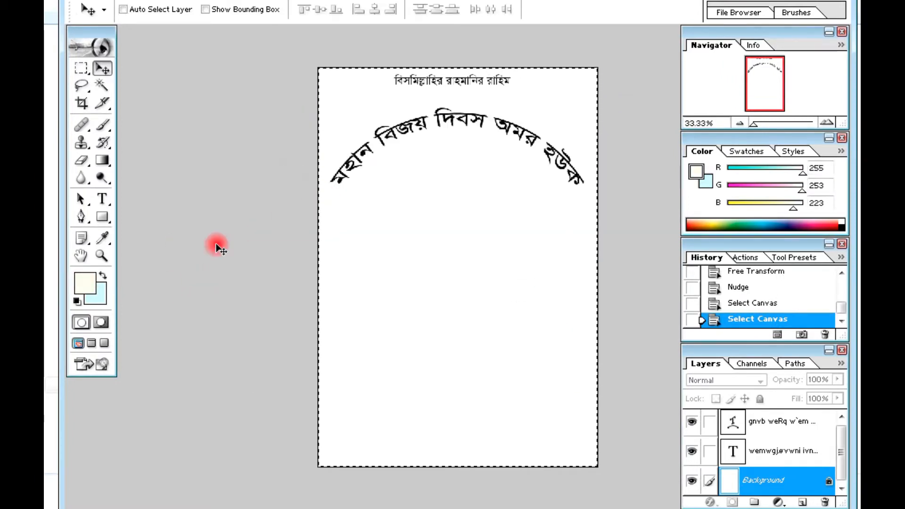
Fill the selected Background layer with a vertical linear gradient running from light cyan at the page's top to cream at its bottom.
click(102, 160)
mouse_move(107, 171)
mouse_down()
mouse_move(186, 179)
mouse_move(156, 182)
mouse_up()
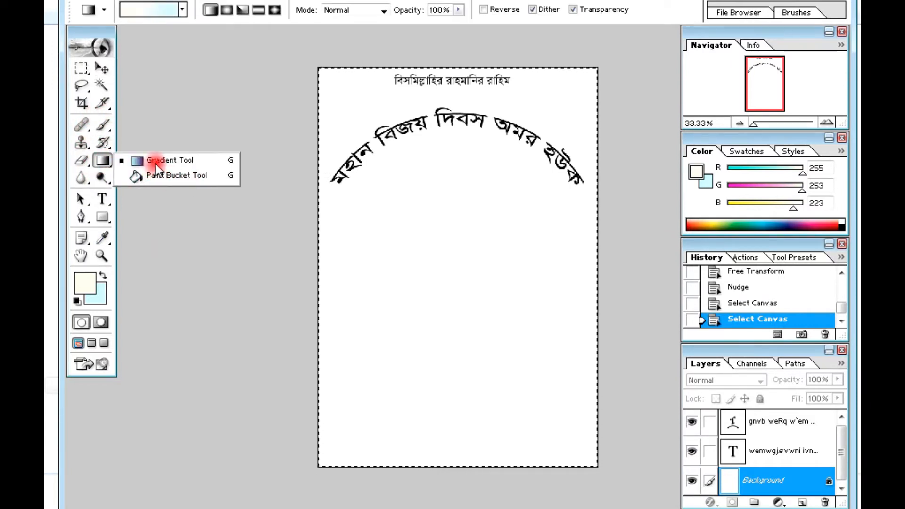
click(387, 197)
drag(457, 67, 452, 467)
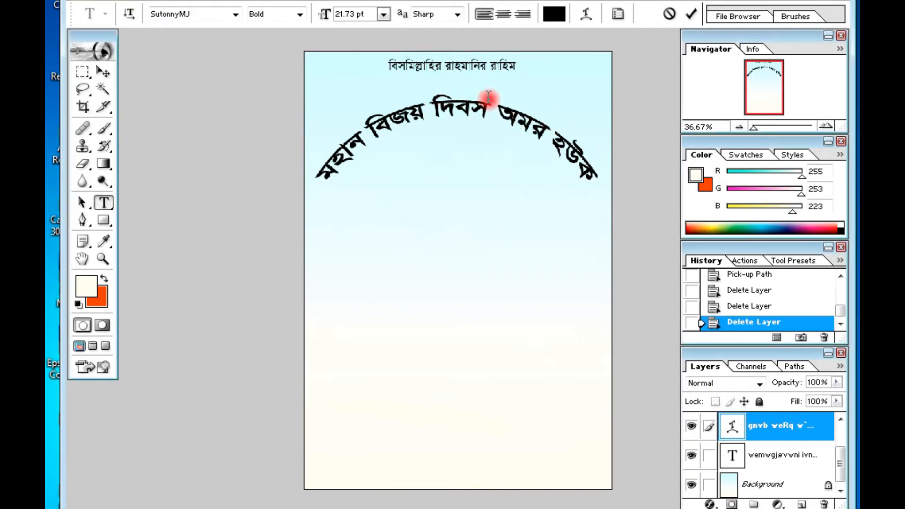
Change the font of the whole arched text to SutonnySushreeMJ Regular.
key(ctrl+a)
click(195, 14)
key(Down)
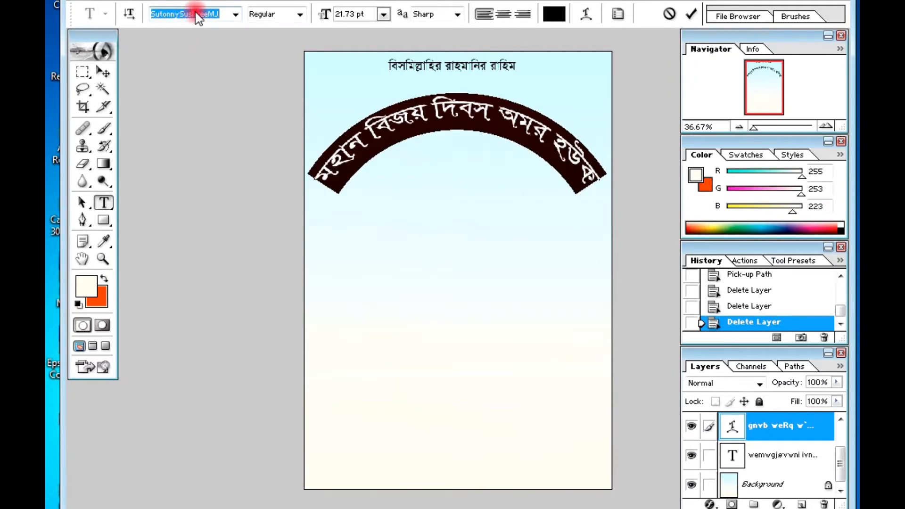
Colour the first two words of the arched text, মহান বিজয়, dark green.
drag(436, 111, 206, 149)
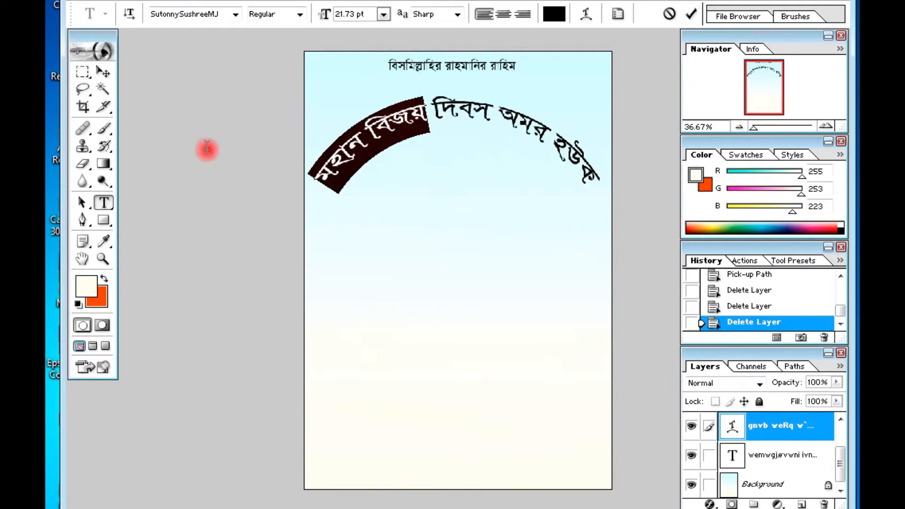
click(555, 14)
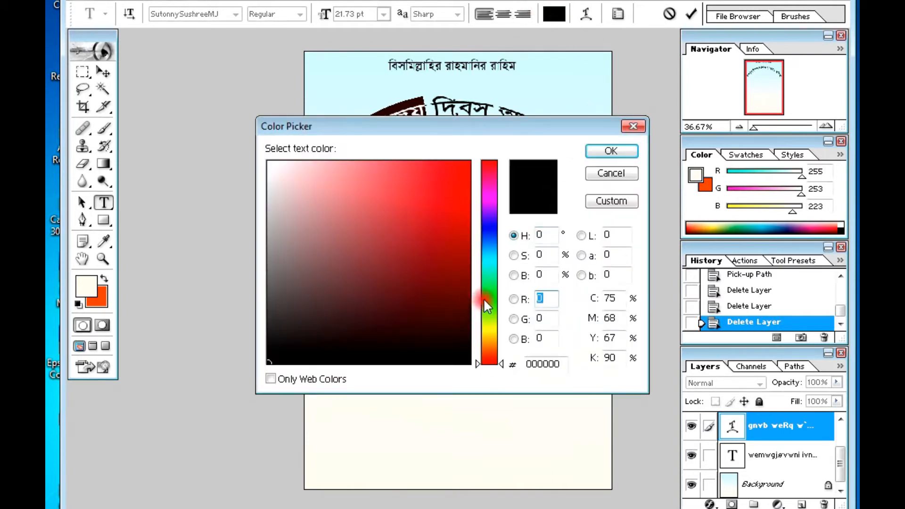
click(486, 306)
click(458, 206)
click(611, 151)
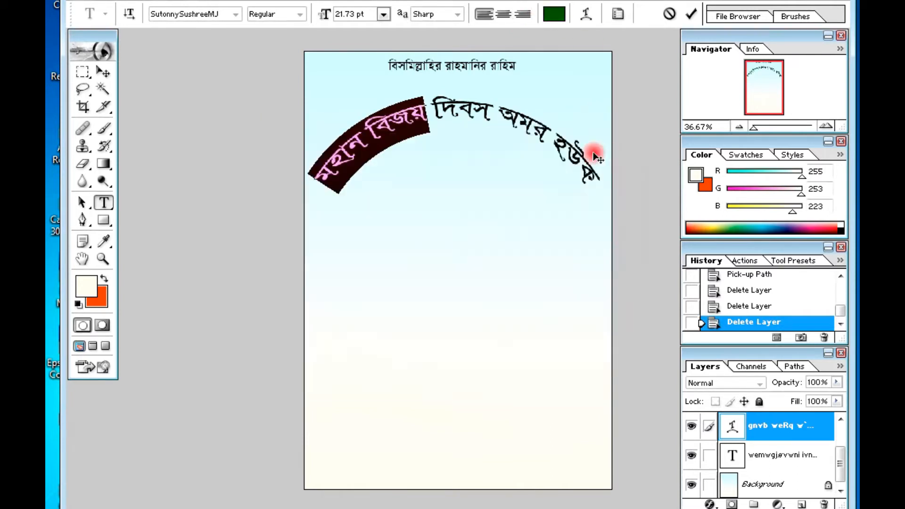
Colour the last two words of the arched text, অমর হউক, dark green, hex 276800.
click(493, 113)
drag(500, 106, 600, 158)
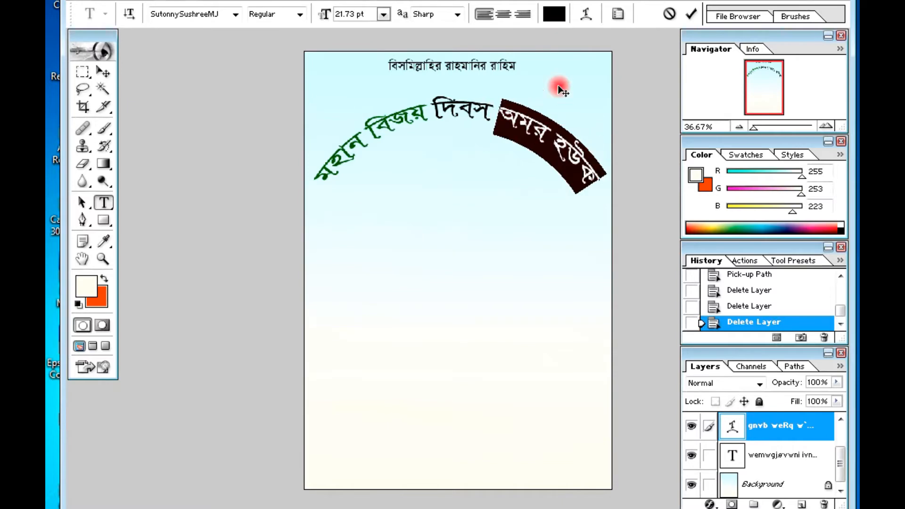
click(554, 14)
click(488, 309)
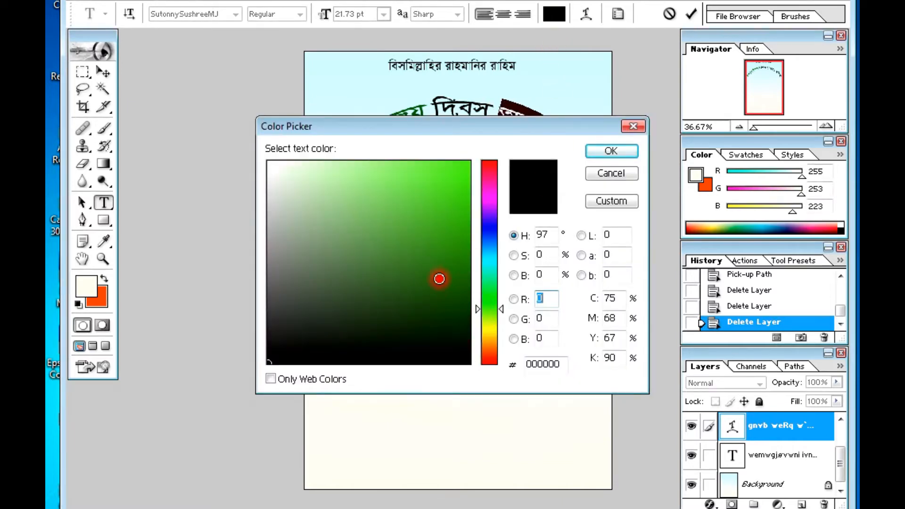
click(468, 279)
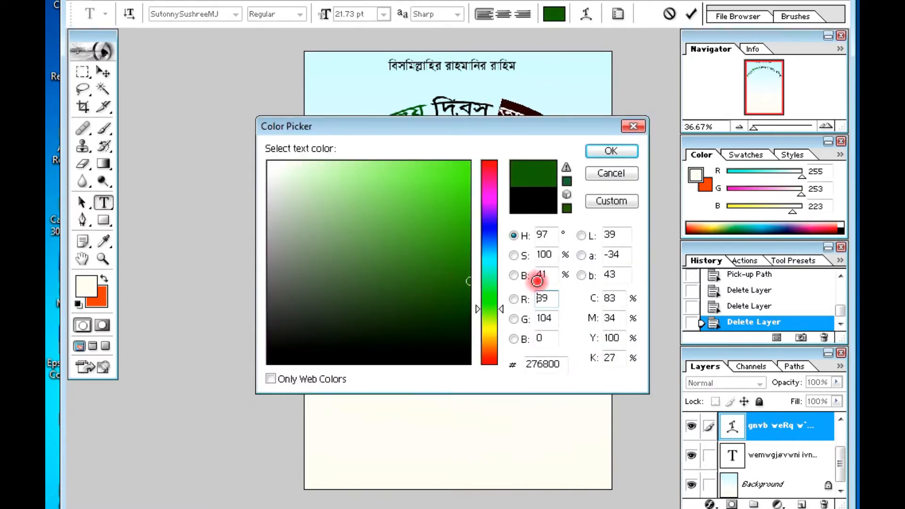
key(Return)
Colour the middle word দিবস of the arched text red, hex FF1F1F, and commit the text edit.
click(454, 97)
drag(436, 111, 493, 113)
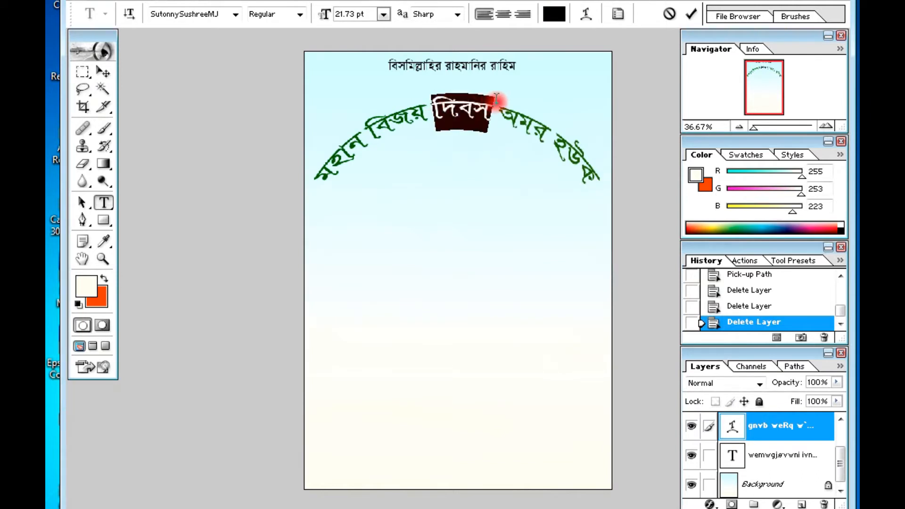
click(554, 15)
drag(449, 196, 447, 132)
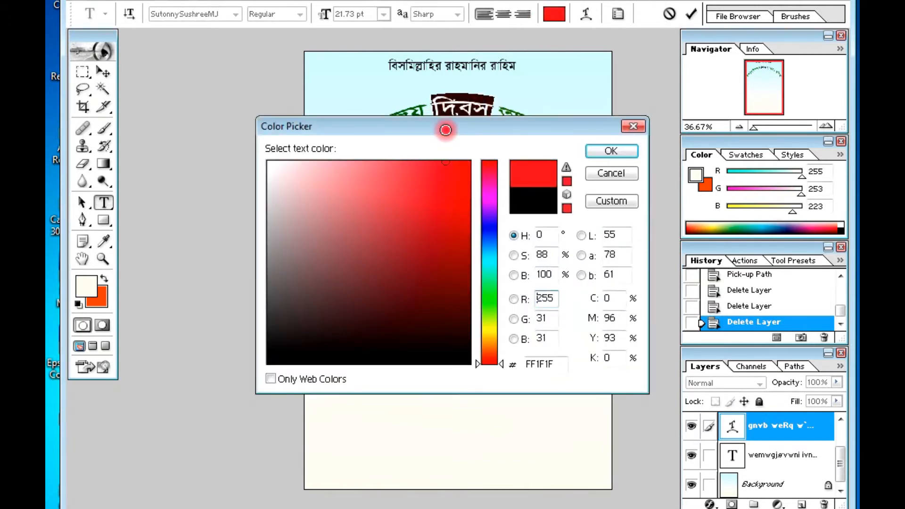
key(Return)
click(461, 109)
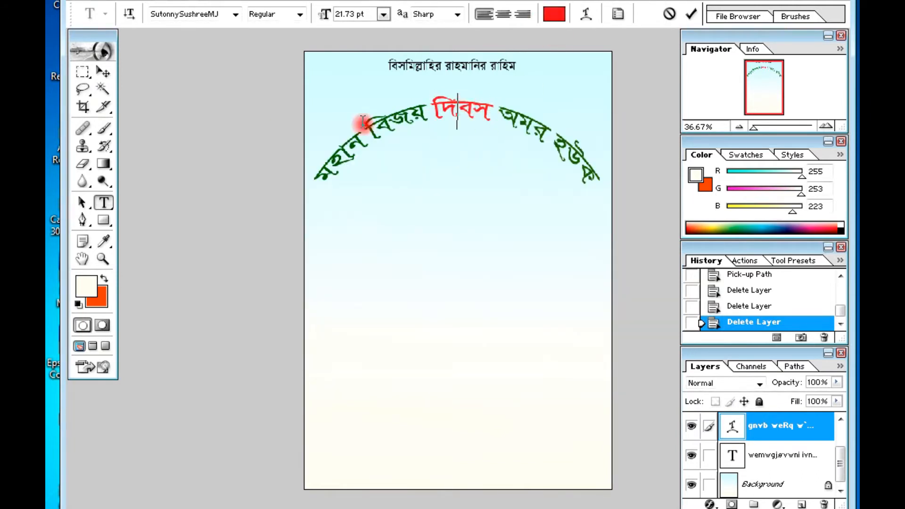
click(104, 73)
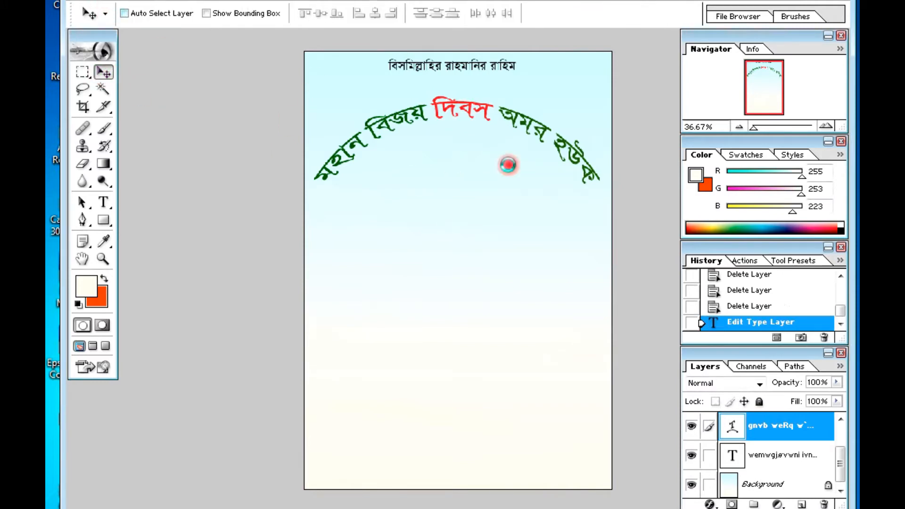
Open the image Bijoy Didosh from the December folder.
click(108, 4)
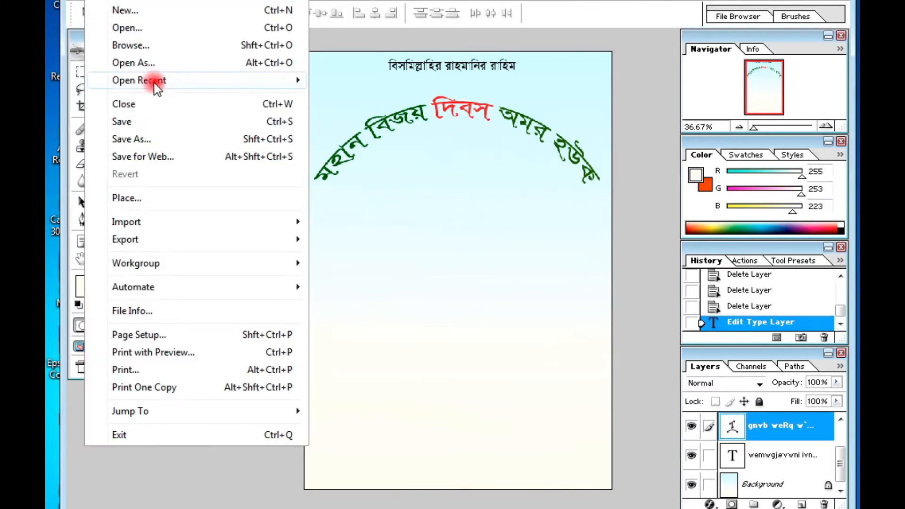
click(137, 27)
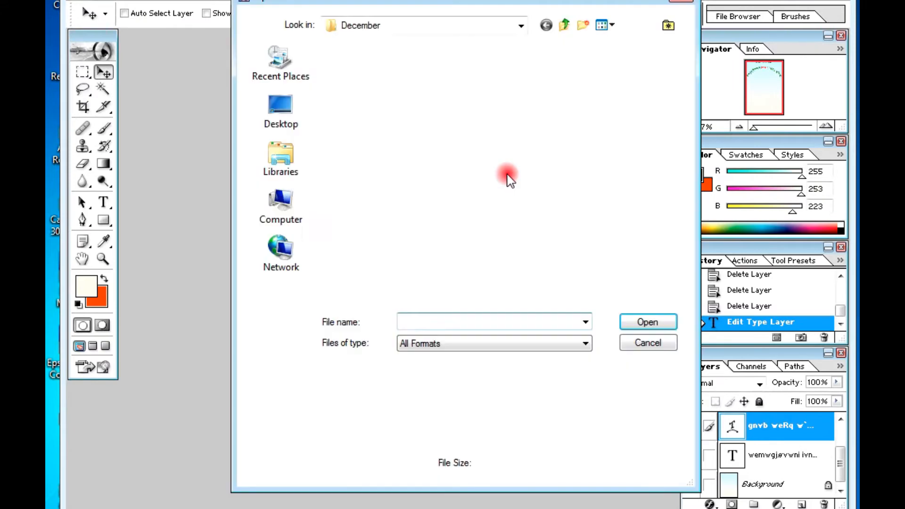
click(510, 200)
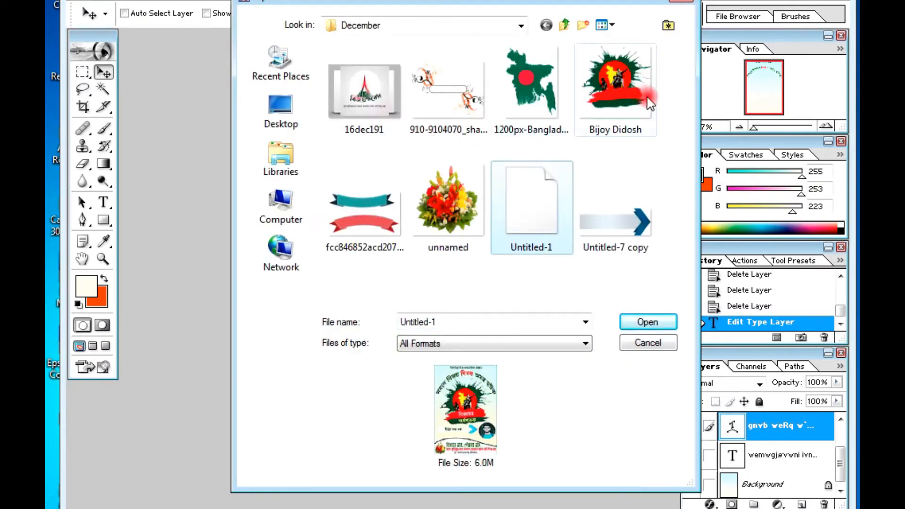
click(617, 124)
click(647, 322)
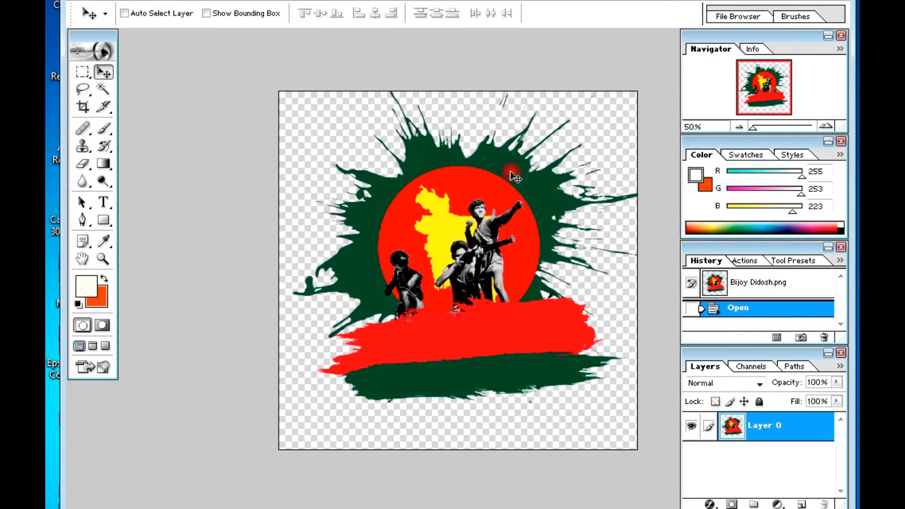
Copy the Bijoy Didosh artwork into the poster document as a new layer and position it beneath the arched text.
click(828, 0)
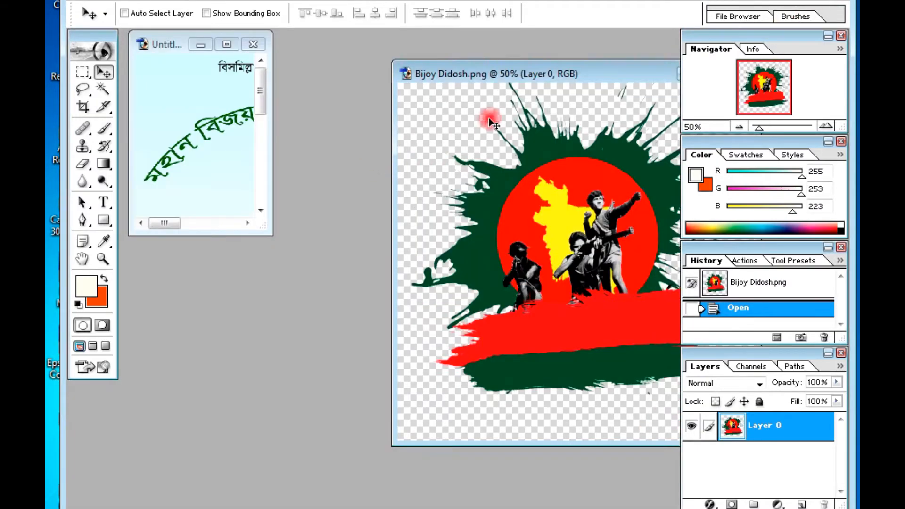
drag(272, 230, 361, 303)
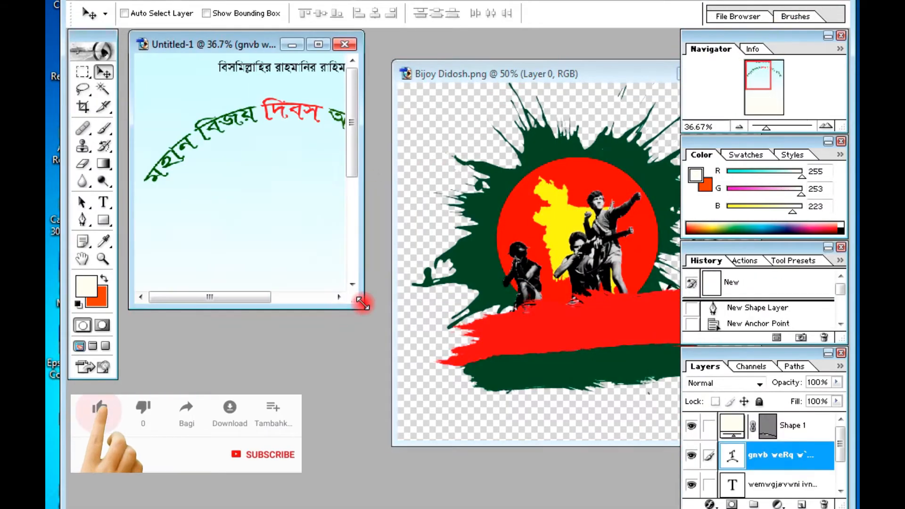
drag(580, 223, 291, 155)
click(319, 44)
drag(368, 308, 446, 249)
Scale the artwork layer proportionally to about 91.6% and shift it right to centre it beneath the arched text.
key(ctrl+t)
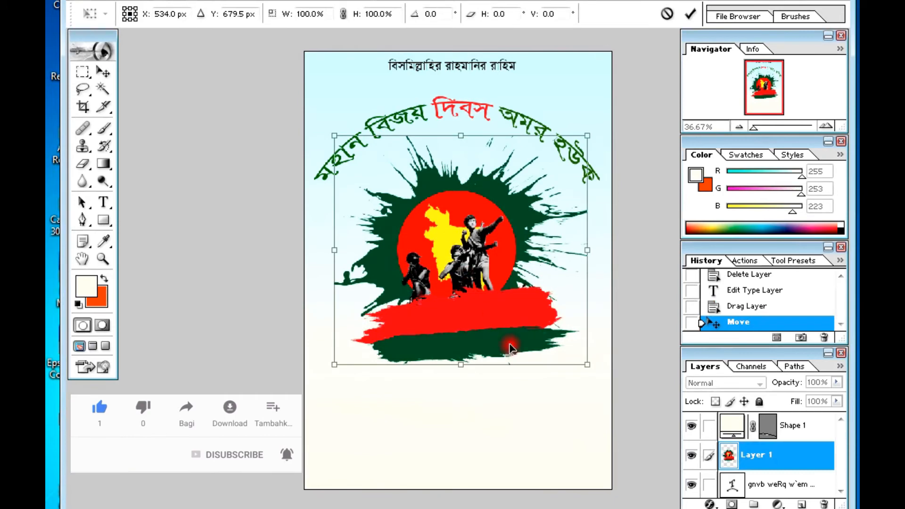
drag(582, 363, 566, 345)
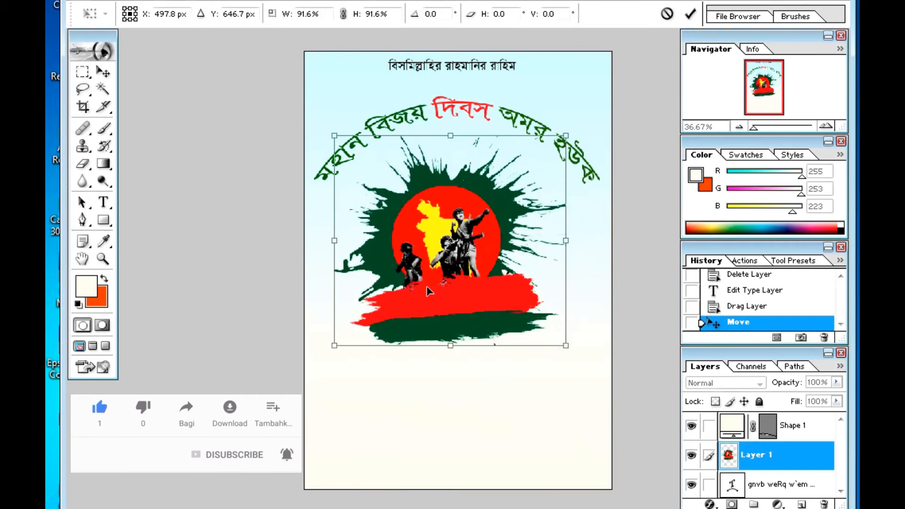
key(Return)
drag(480, 231, 487, 231)
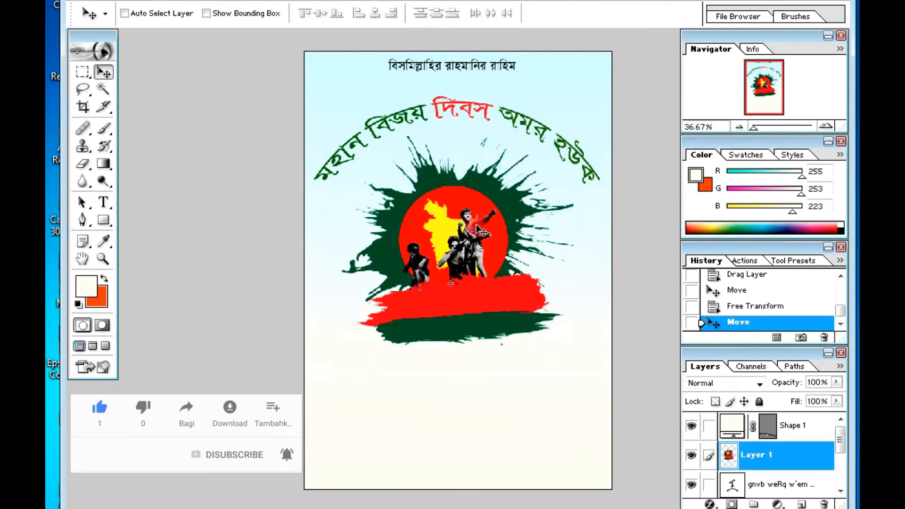
Add the SutonnySushreeMJ text বিজয়ের at 21.73 pt on the red banner band and duplicate it onto the green band below.
key(ctrl+plus)
click(103, 203)
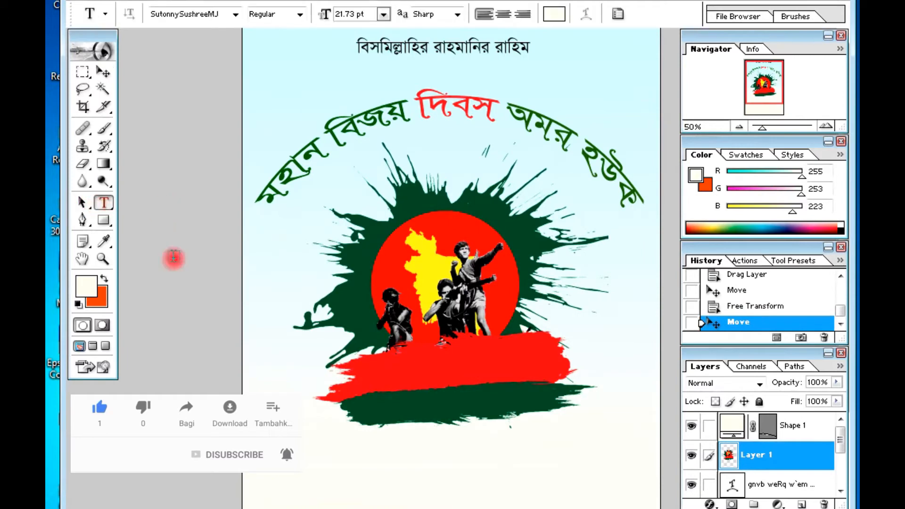
click(399, 365)
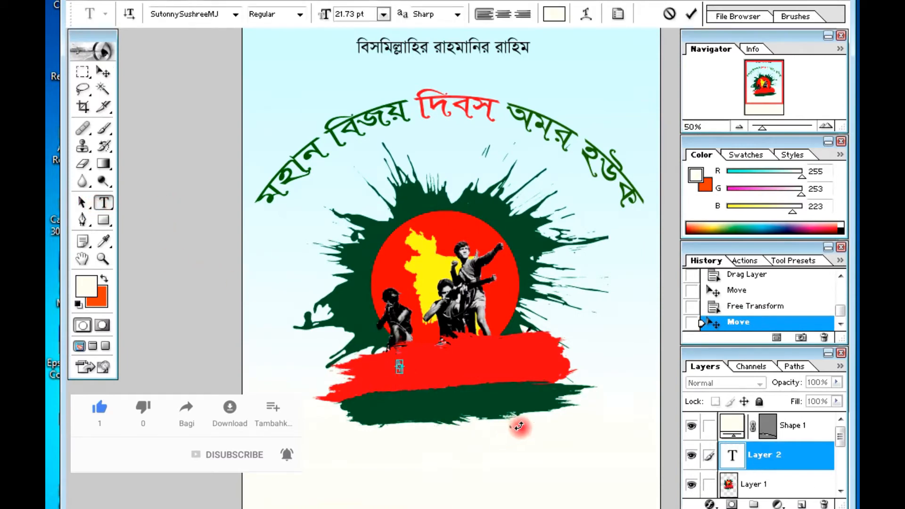
click(718, 154)
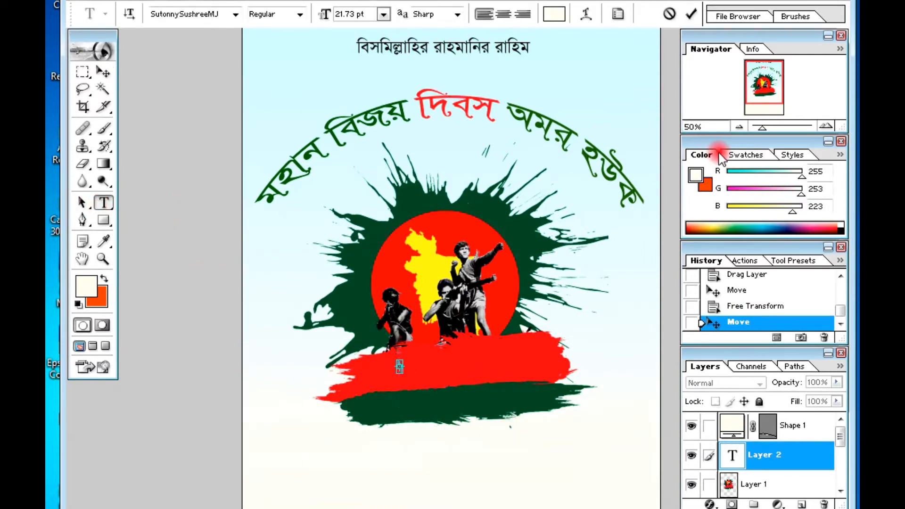
click(316, 496)
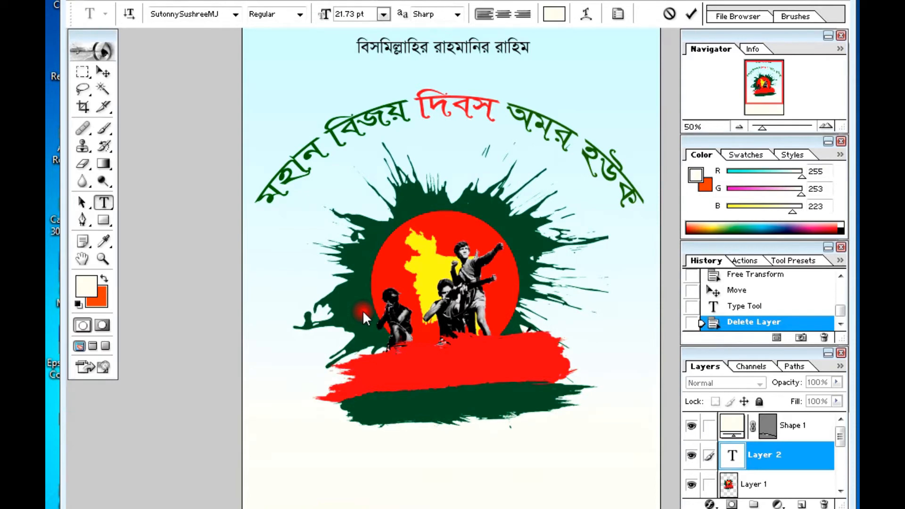
click(104, 71)
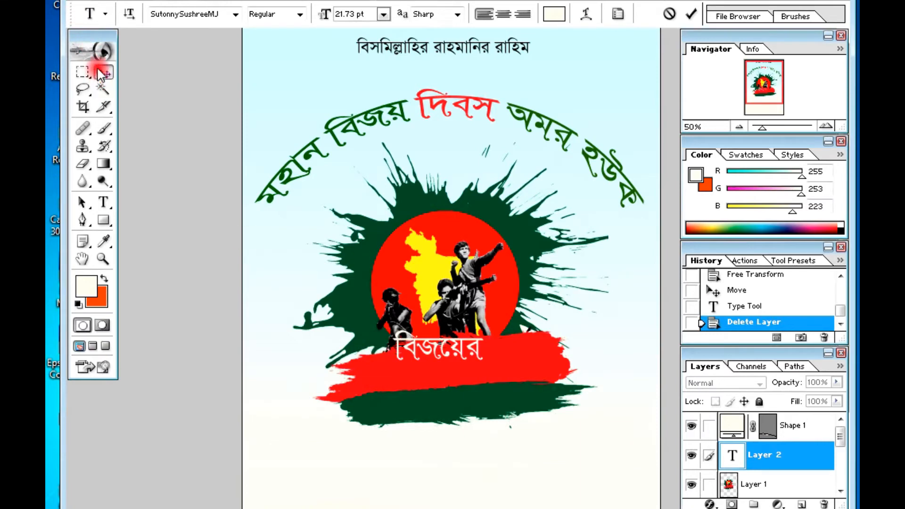
drag(433, 349, 446, 407)
Replace the duplicated text on the green band with অর্ধশতক and commit the edit.
click(111, 205)
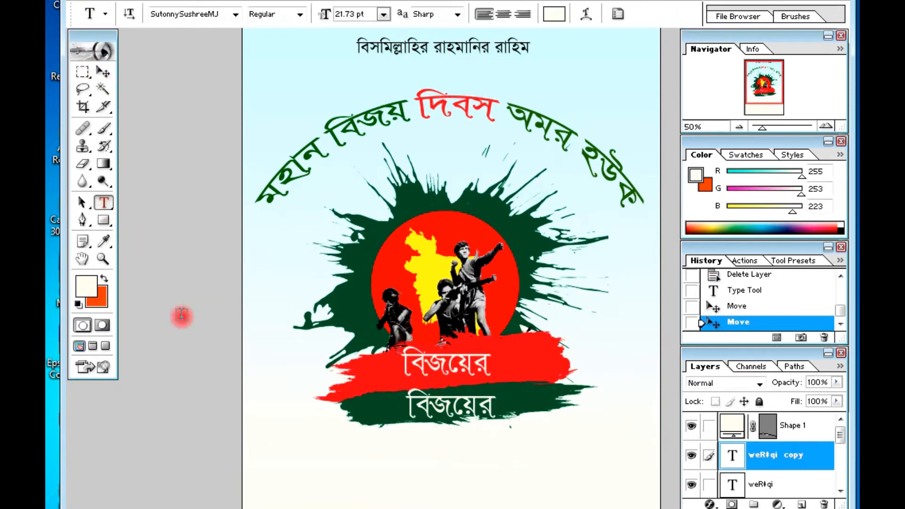
click(407, 400)
key(ctrl+a)
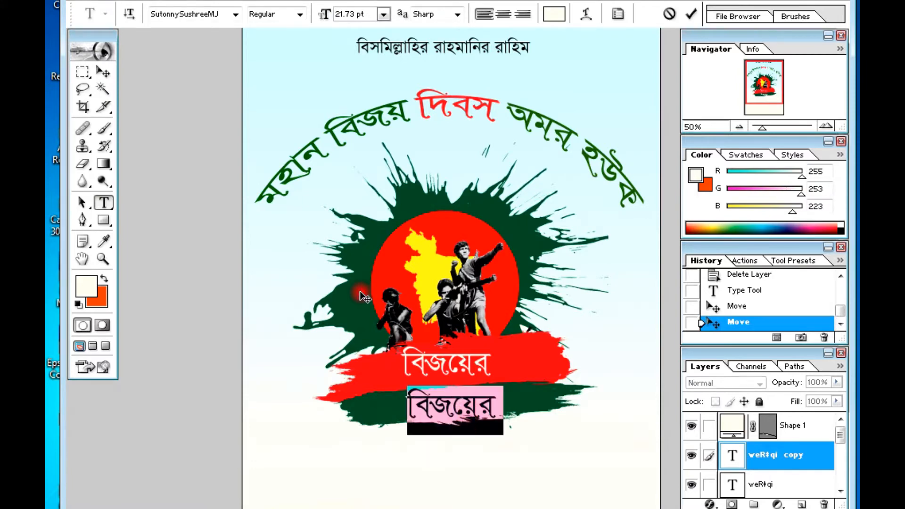
text(অর্ধশত)
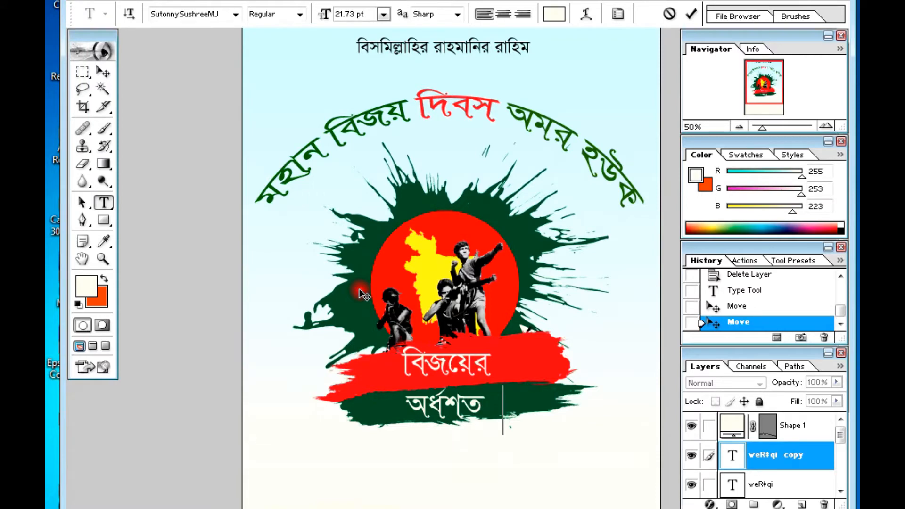
click(102, 72)
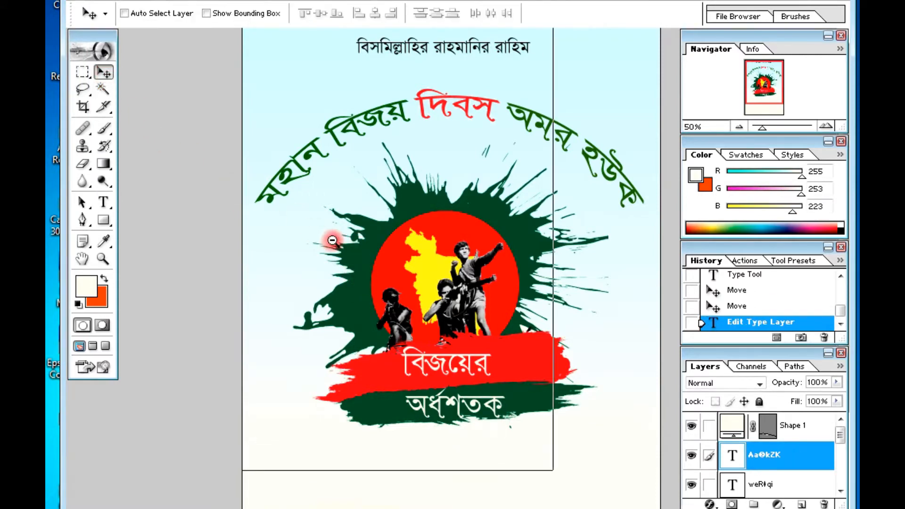
Draw a circular elliptical selection in the poster's lower-right area, below the banner, and make the Background layer active.
key(ctrl+minus)
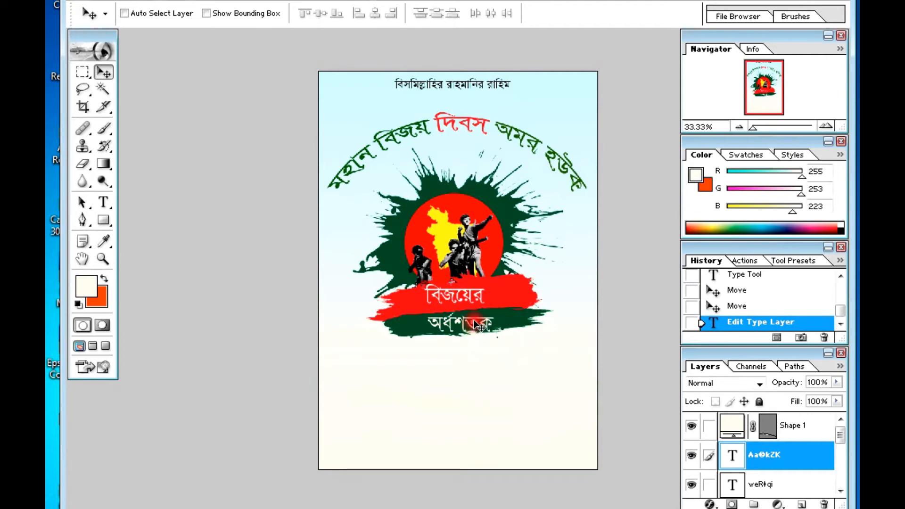
click(83, 72)
click(137, 89)
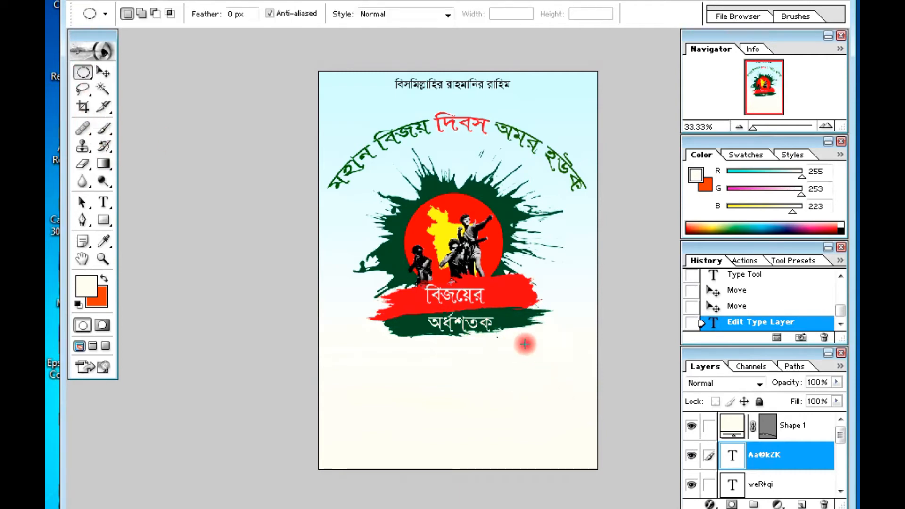
drag(520, 342, 586, 409)
scroll(766, 472, down, 3)
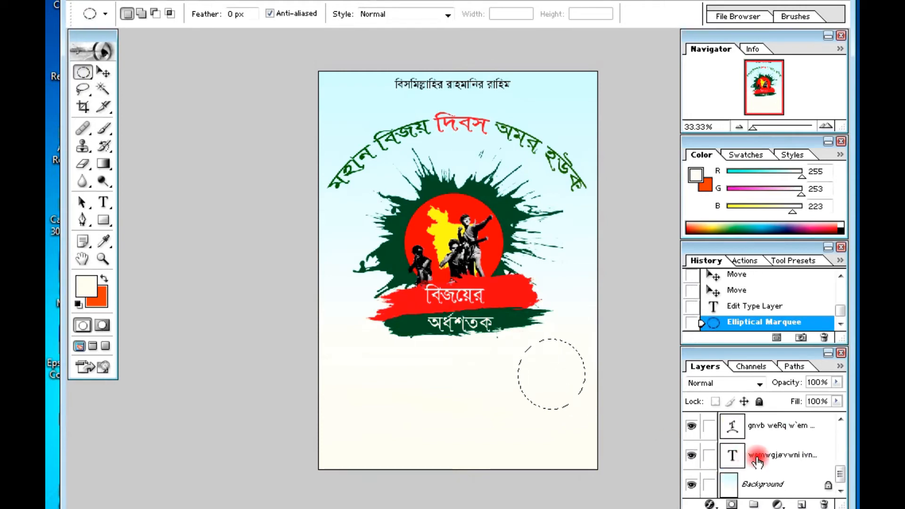
click(765, 484)
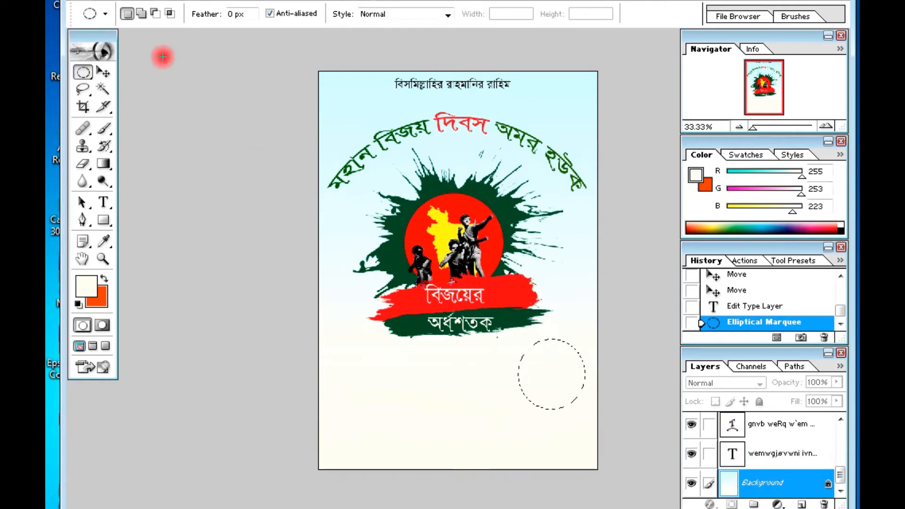
Stroke the circular selection on the Background layer in black, using the Center location, Normal mode and 100% opacity.
click(113, 4)
click(150, 261)
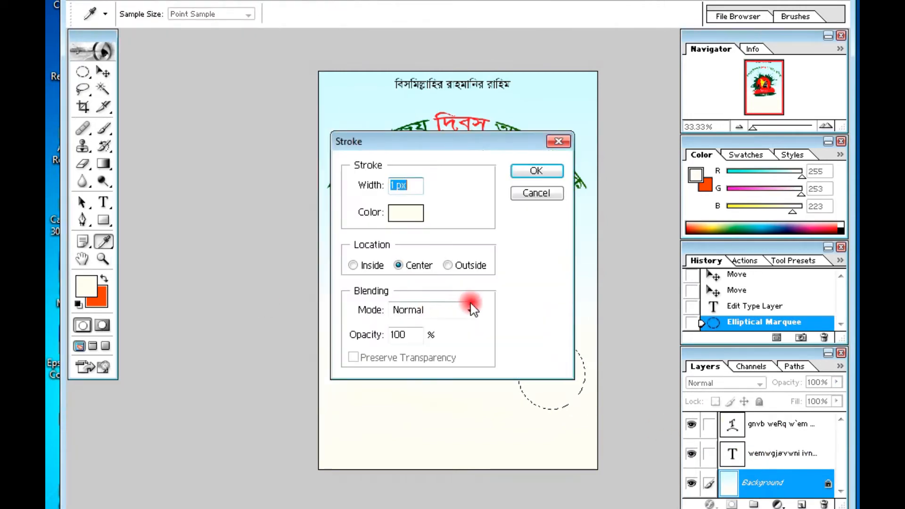
click(400, 217)
click(468, 363)
click(610, 150)
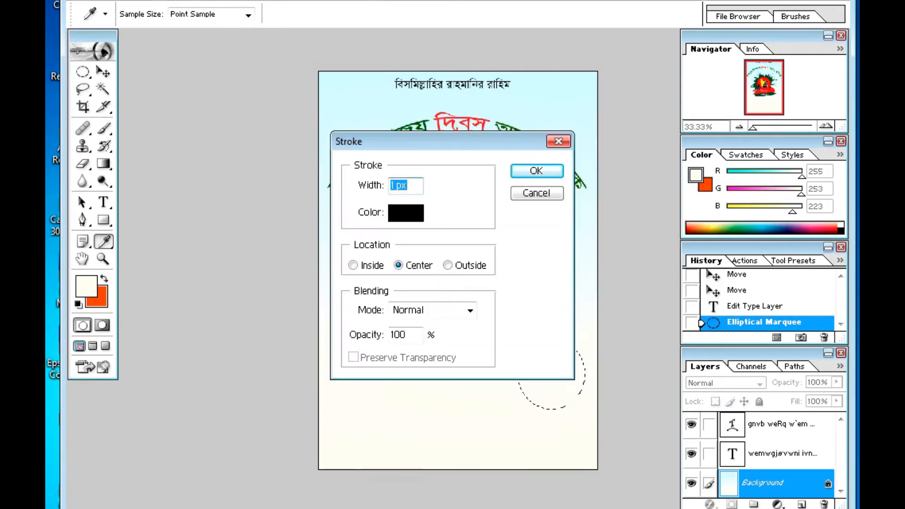
key(Return)
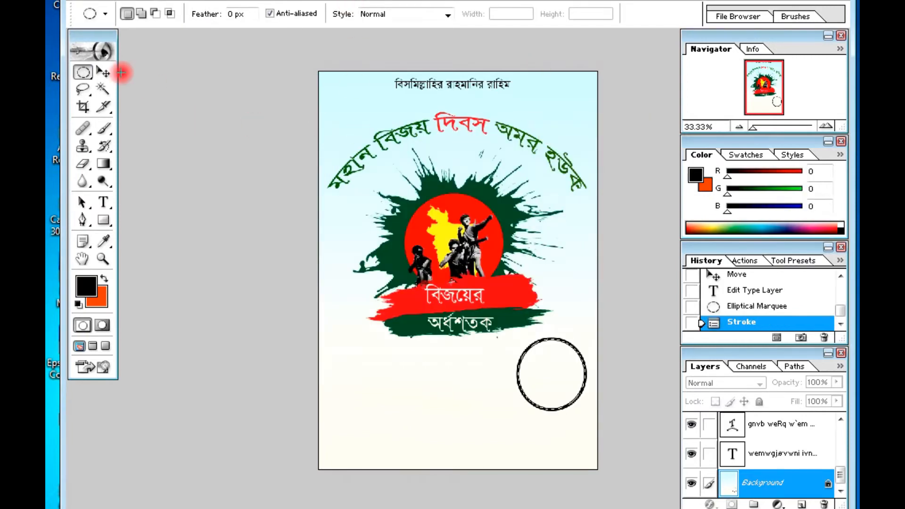
click(104, 72)
key(ctrl+d)
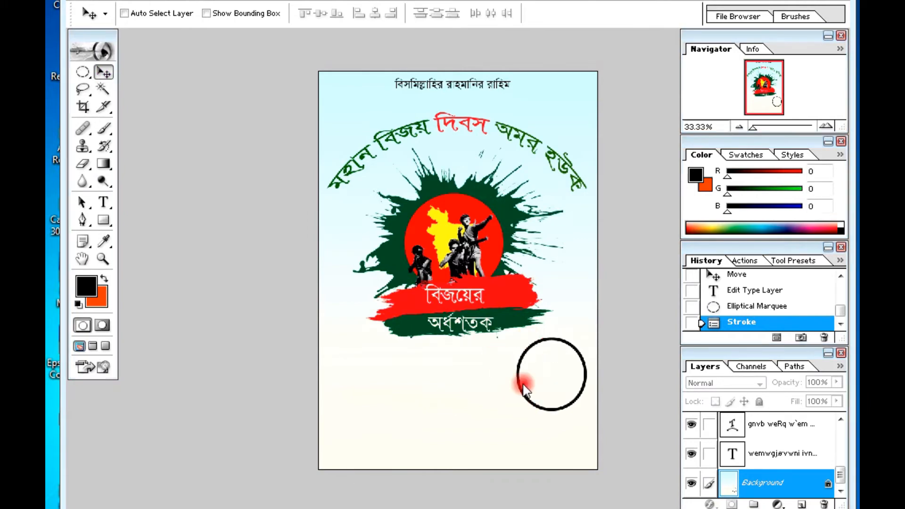
Open the photo IMG_7751 from the pictures folder.
click(102, 1)
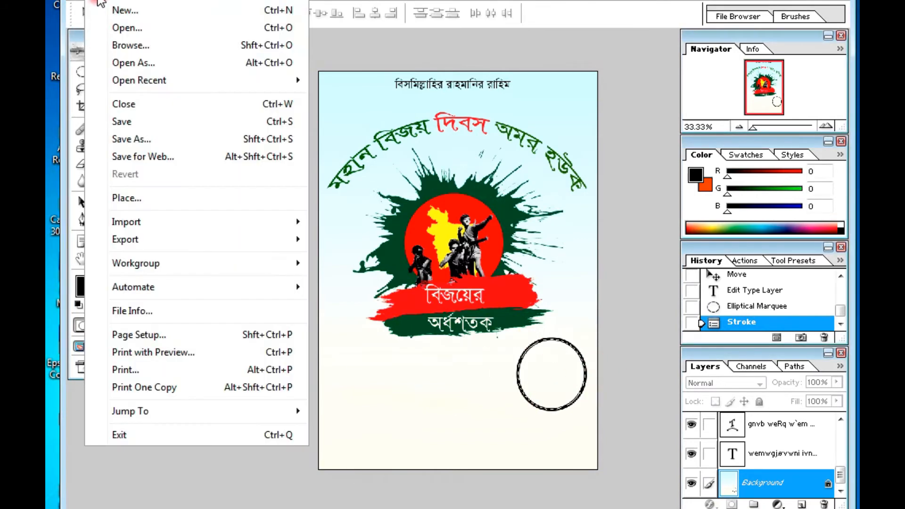
click(126, 26)
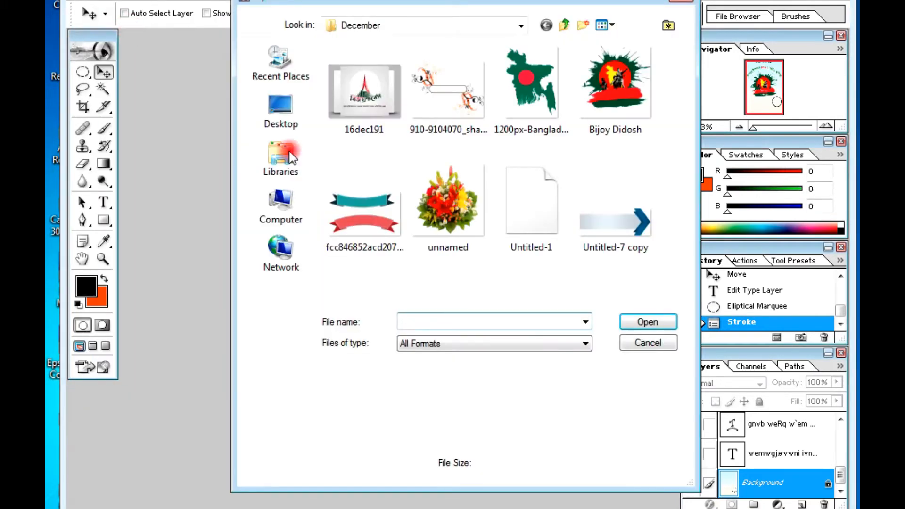
click(458, 211)
key(BackSpace)
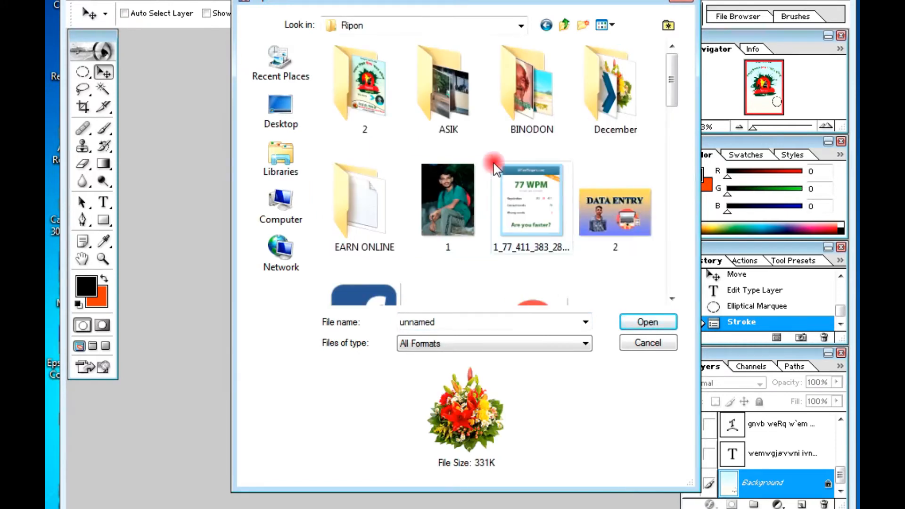
double_click(542, 222)
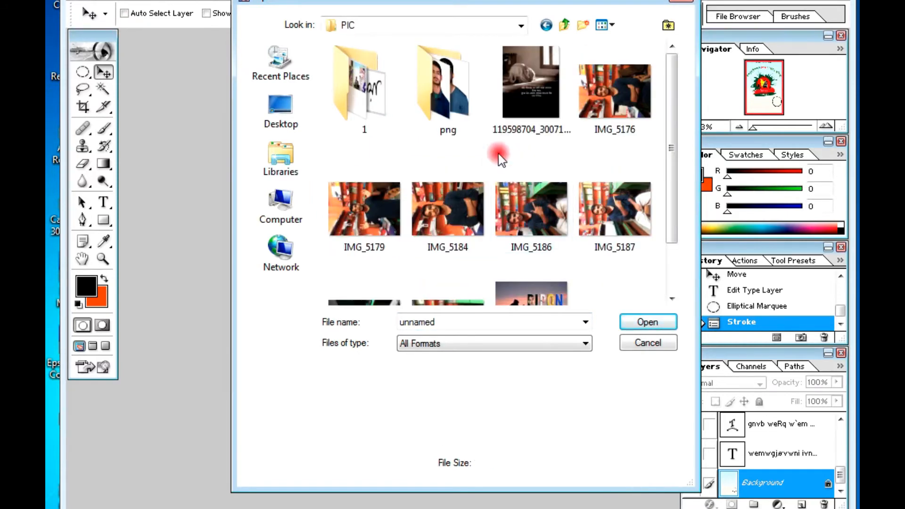
key(BackSpace)
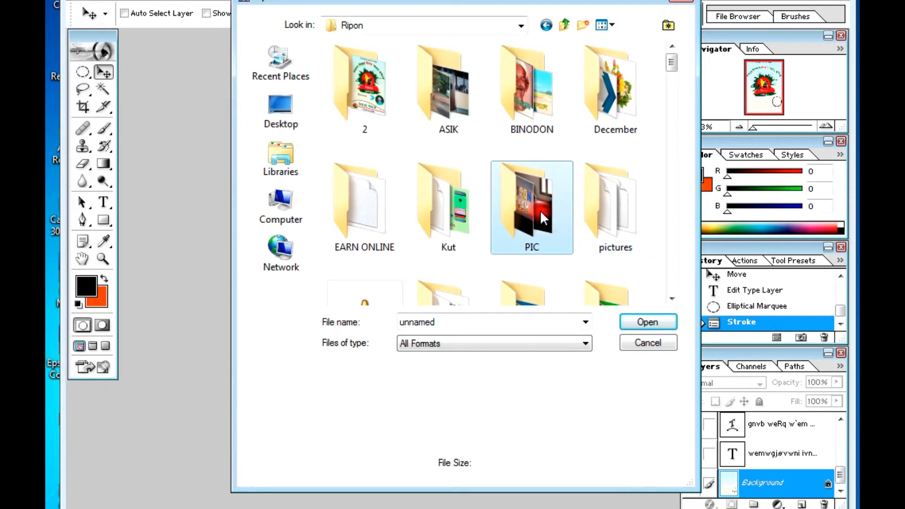
double_click(613, 207)
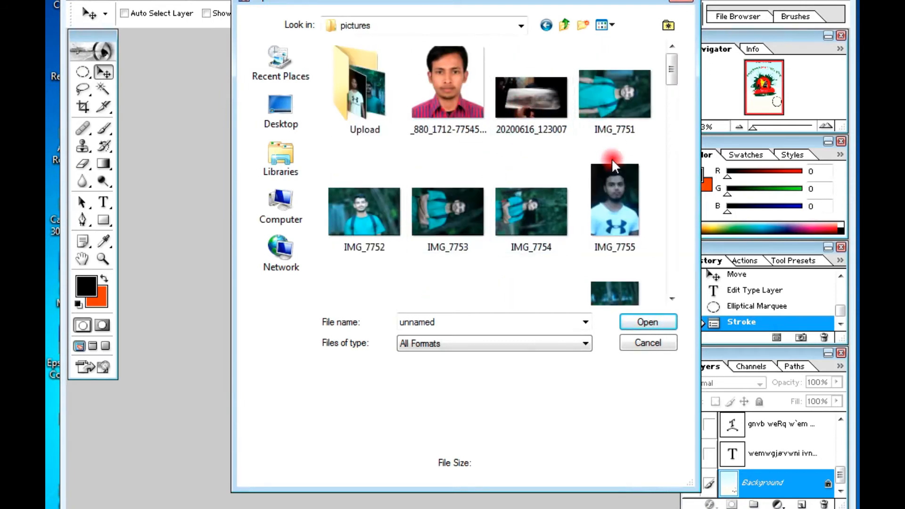
click(604, 90)
click(646, 320)
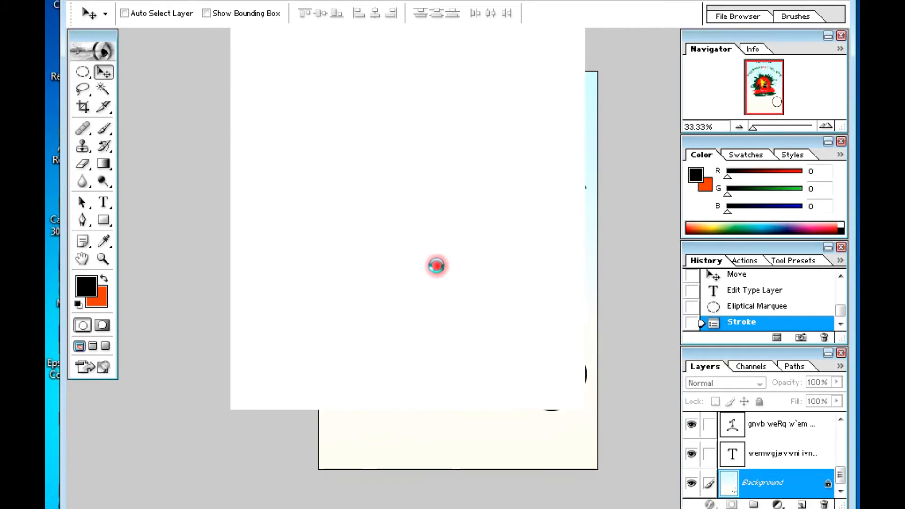
Rotate the photo's canvas 90° clockwise and then 180° so that the portrait stands upright.
key(alt+i)
key(e)
key(Down)
key(Return)
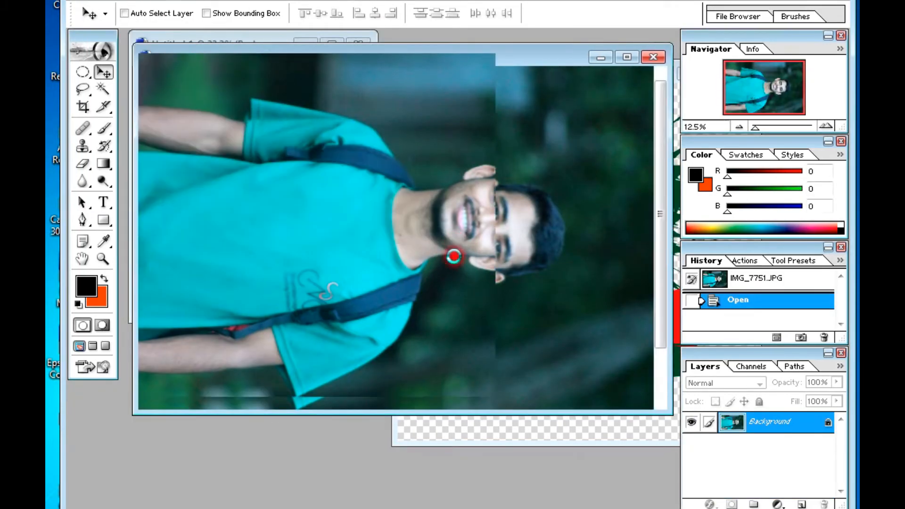
key(alt+e)
key(Escape)
key(alt+i)
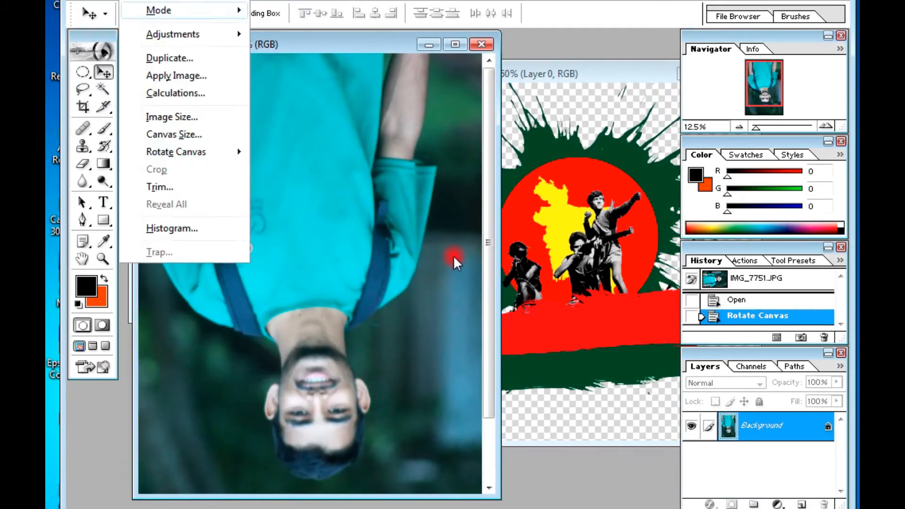
key(e)
key(Return)
Select the whole photo and rotate it slightly clockwise with Free Transform to straighten the portrait.
key(ctrl+minus)
key(ctrl+a)
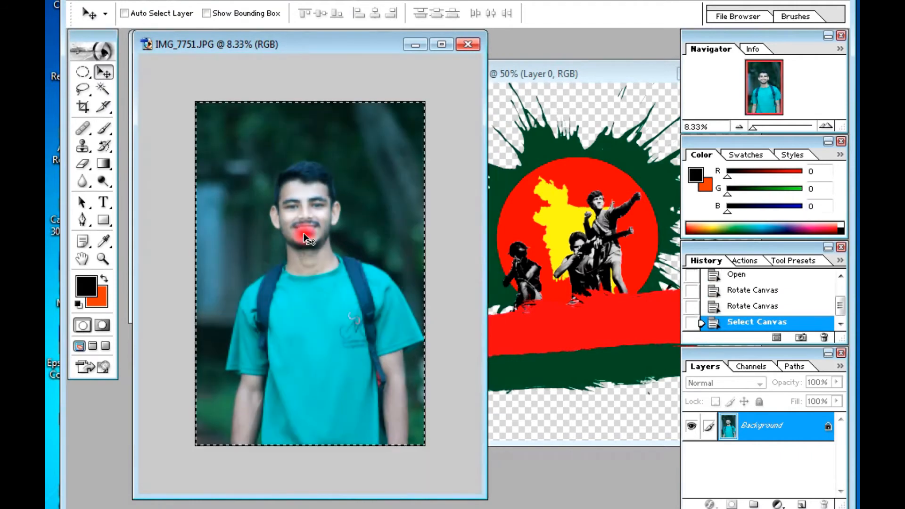
key(ctrl+t)
alt+click(449, 198)
drag(431, 171, 435, 179)
key(Return)
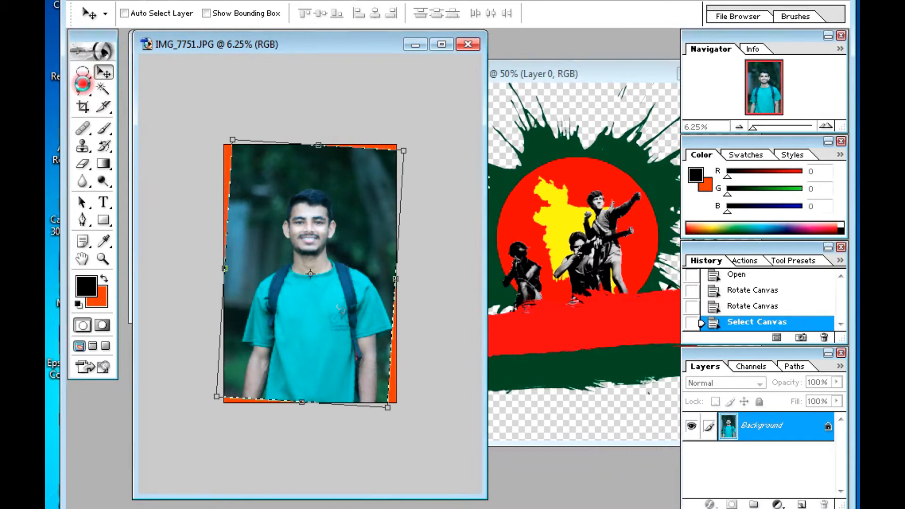
Draw a circular selection around the man's head and shoulders and crop the photo to it.
click(83, 83)
key(ctrl+d)
drag(254, 180, 368, 290)
key(alt+i)
key(p)
Convert the photo's Background to Layer 0 and delete everything outside the circular selection.
key(ctrl+shift+i)
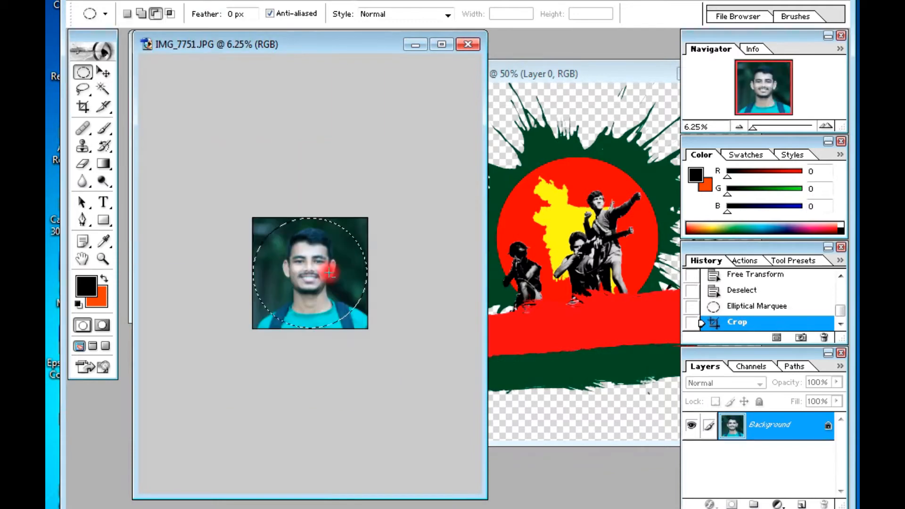
double_click(794, 425)
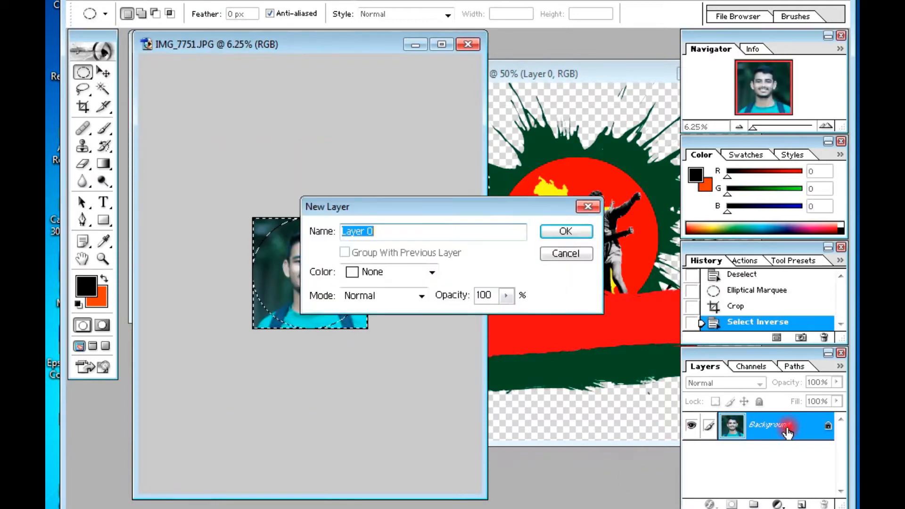
key(Return)
key(Delete)
key(ctrl+d)
Copy the circular portrait into the Untitled-1 poster as a new layer and maximize the poster window.
key(ctrl+a)
click(594, 243)
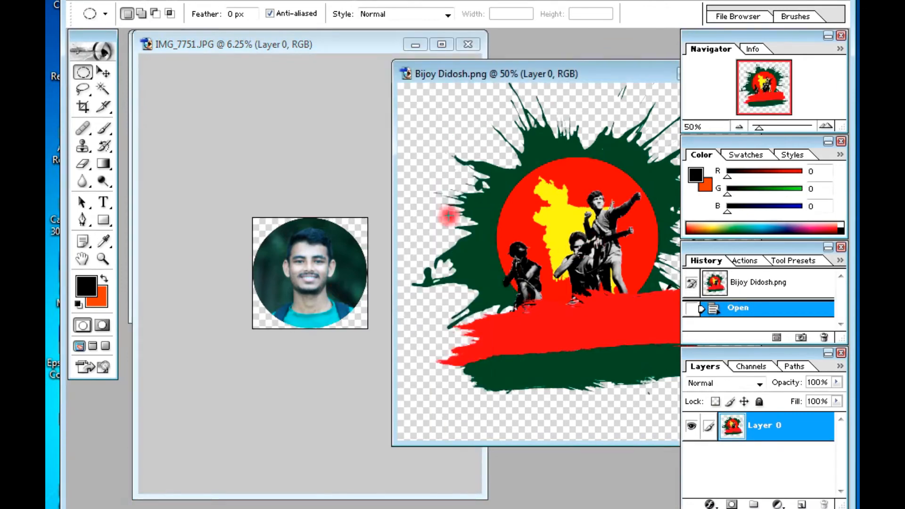
click(323, 65)
drag(340, 40, 620, 143)
click(306, 129)
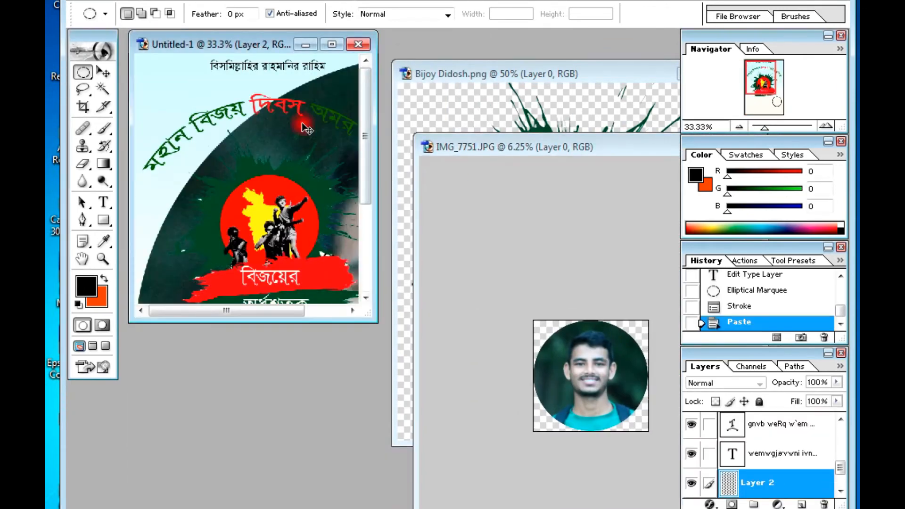
click(332, 44)
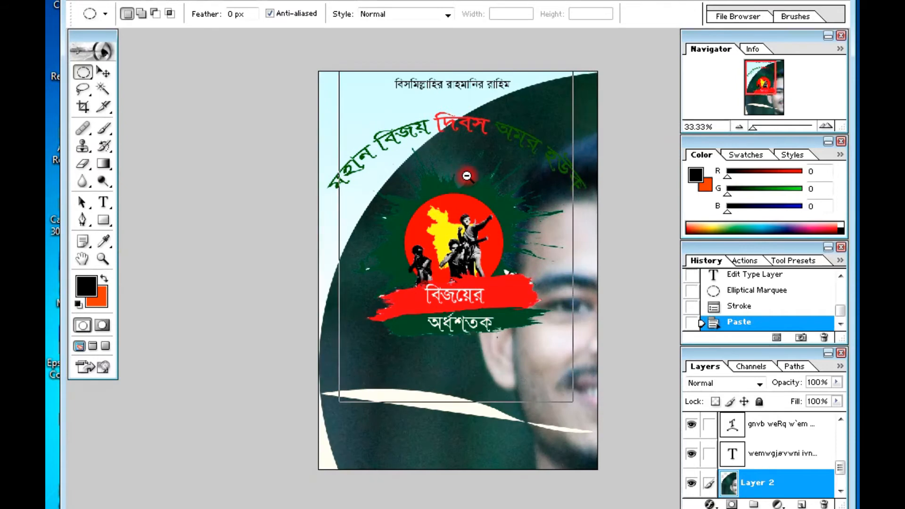
key(ctrl+minus)
key(ctrl+minus)
key(ctrl+minus)
key(ctrl+t)
drag(405, 194, 554, 338)
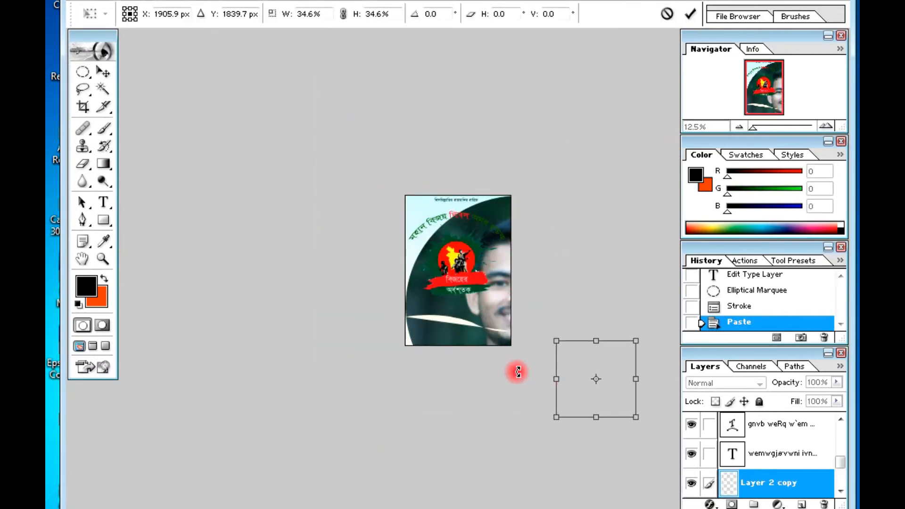
drag(591, 361, 482, 288)
key(ctrl+minus)
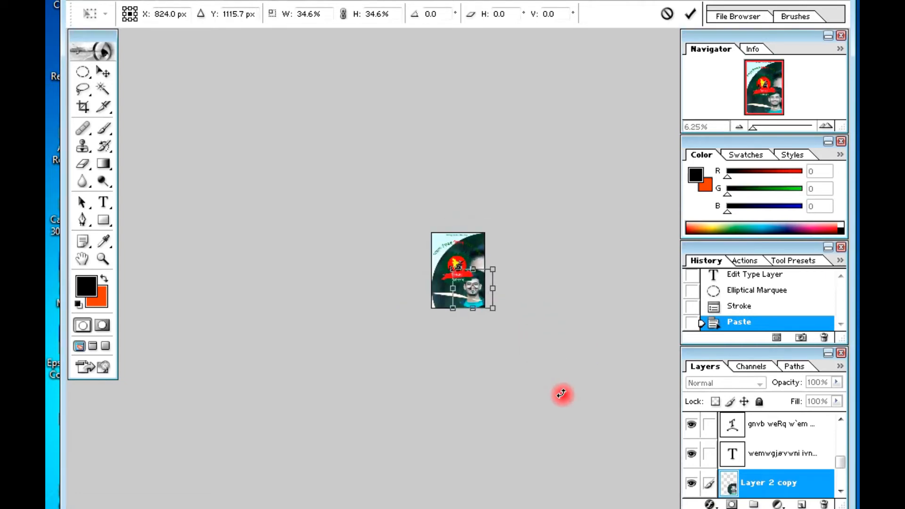
key(Return)
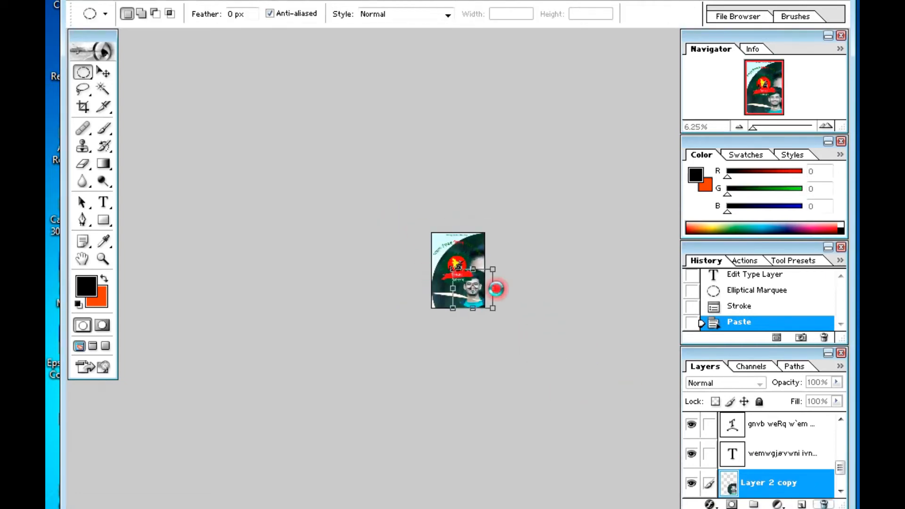
click(824, 503)
key(Return)
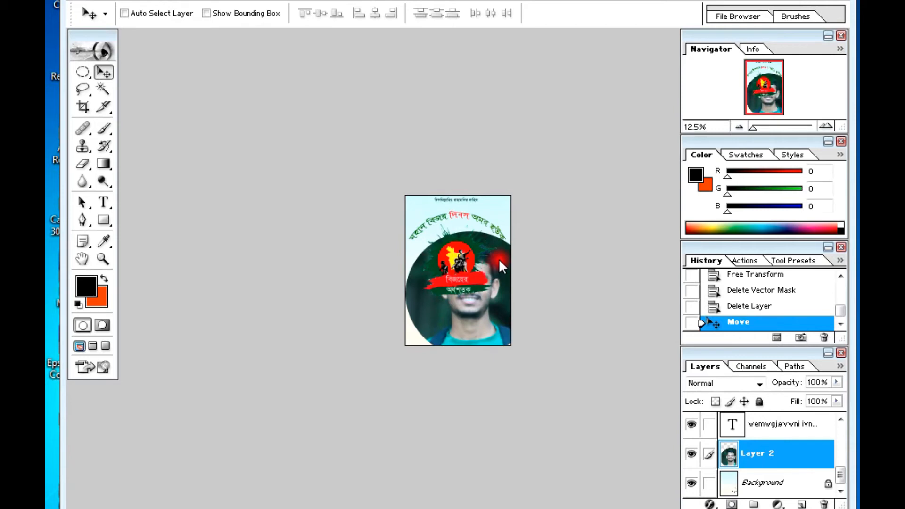
Select the large circular portrait, shrink it with Free Transform and place it in the poster's lower right area.
right_click(495, 303)
click(525, 315)
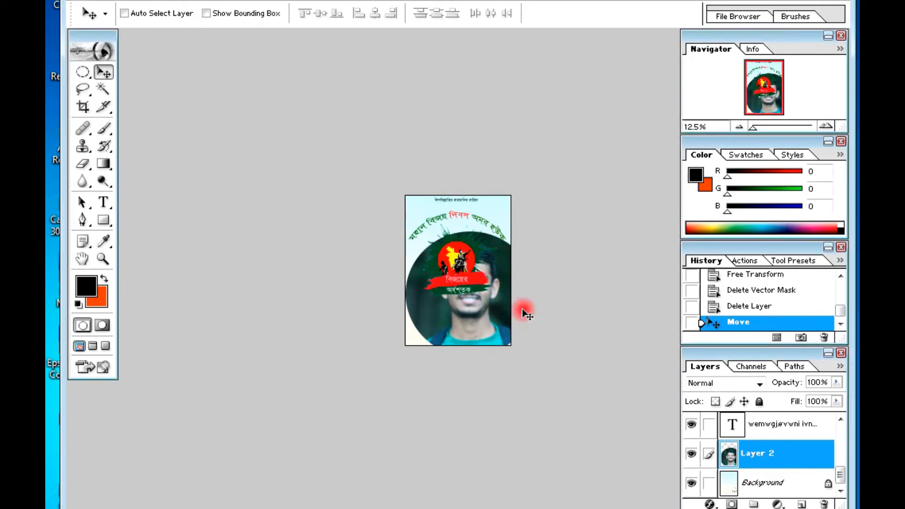
key(ctrl+t)
drag(406, 232, 480, 313)
double_click(488, 318)
Scale the circular portrait to 50.9% and move it inside the black ring below the artwork.
key(ctrl+plus)
key(ctrl+plus)
key(ctrl+plus)
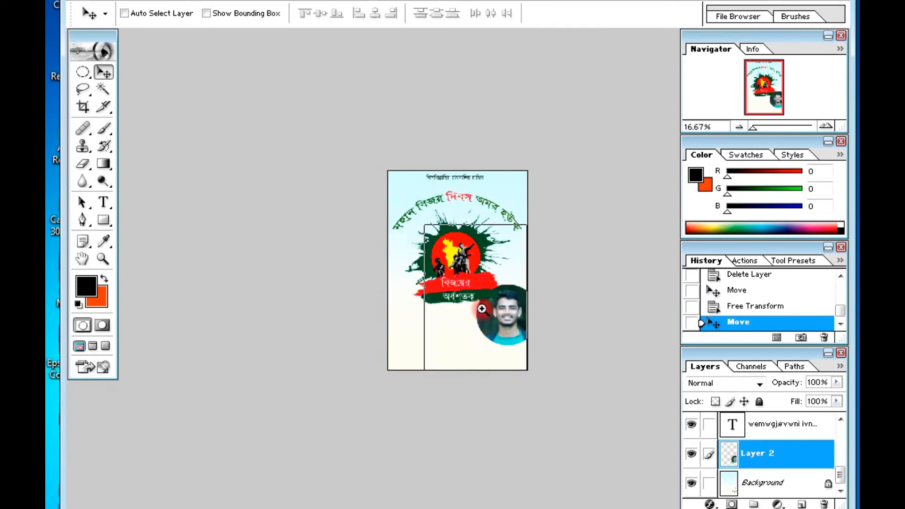
key(ctrl+t)
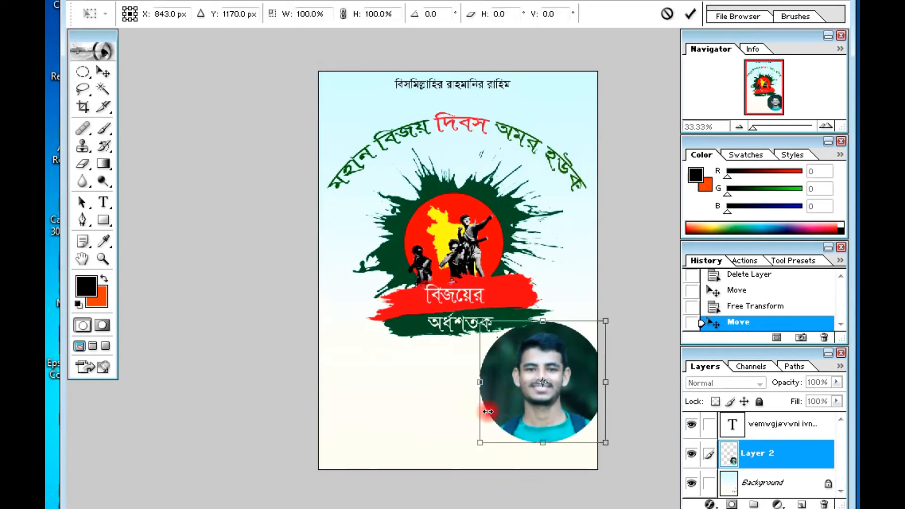
drag(480, 452, 545, 390)
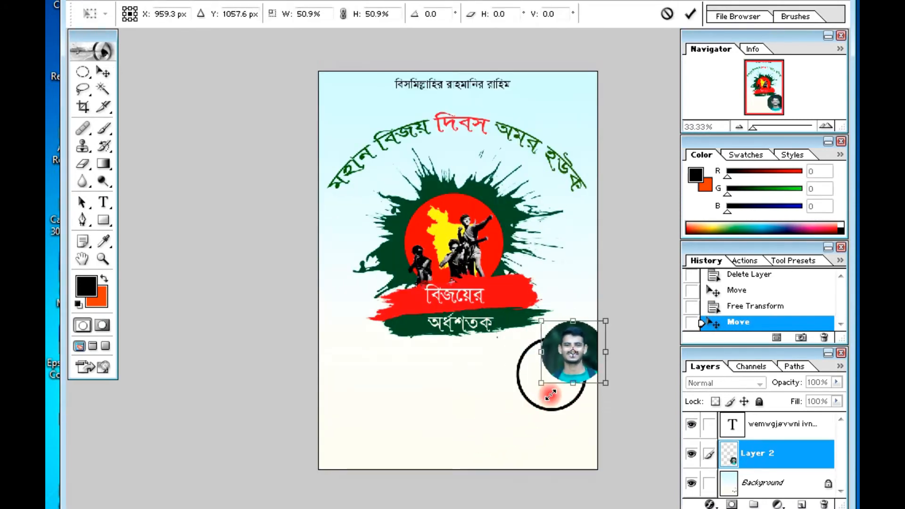
key(Return)
drag(586, 341, 558, 364)
Stretch the portrait's height to 110.3% and nudge it up to fill the black ring.
key(ctrl+t)
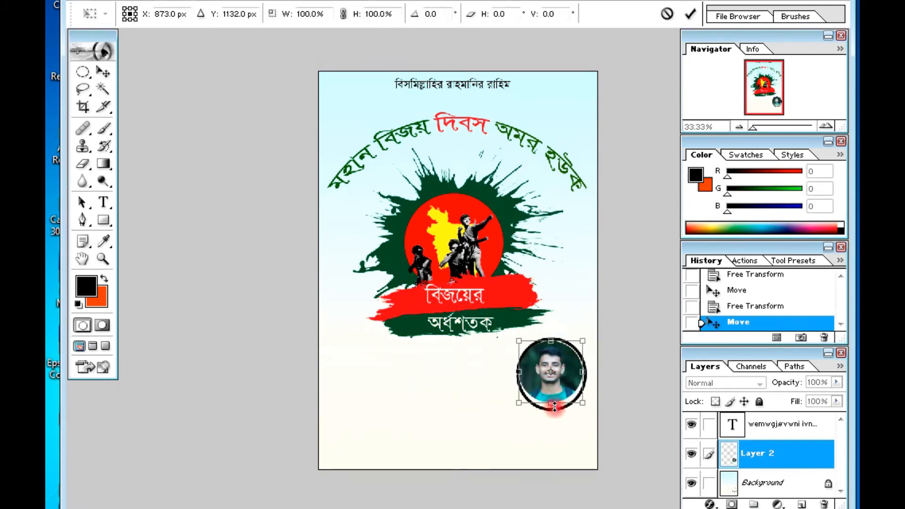
drag(555, 407, 553, 412)
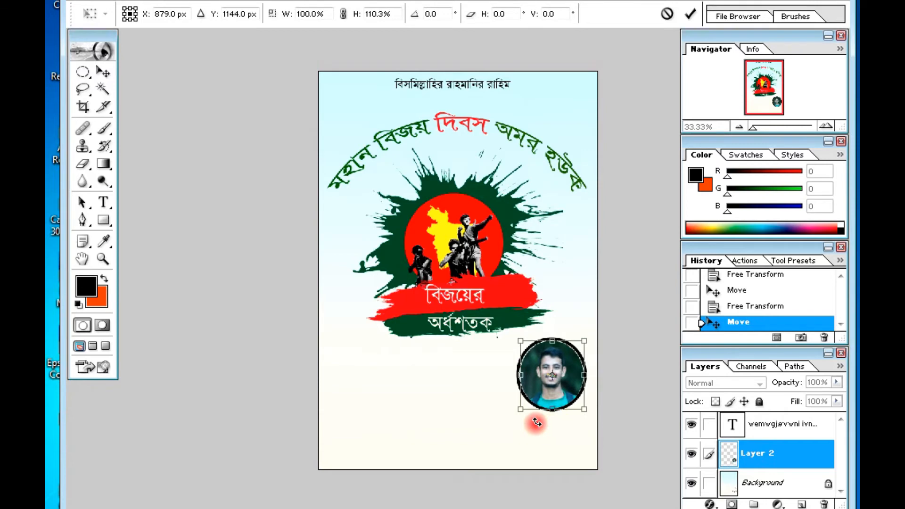
key(Return)
key(Up)
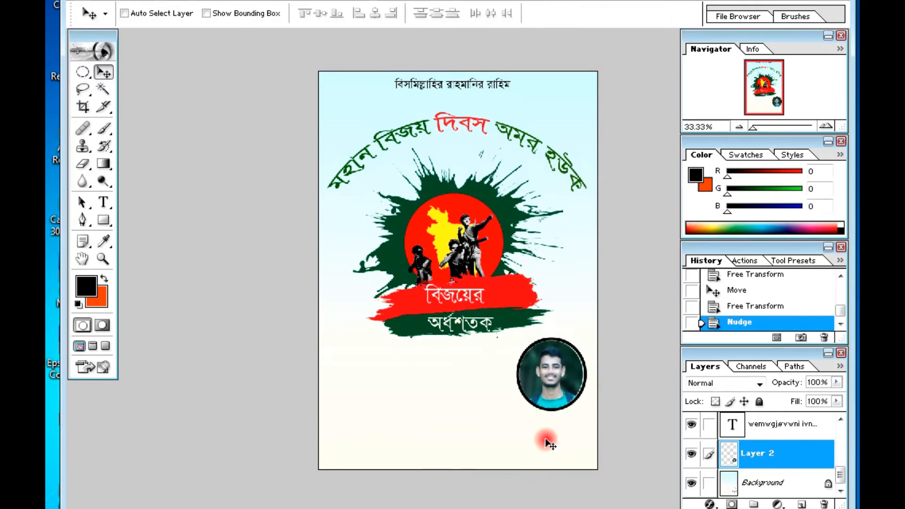
Open the arrow banner image Untitled-7 copy from the December folder.
click(92, 2)
click(142, 27)
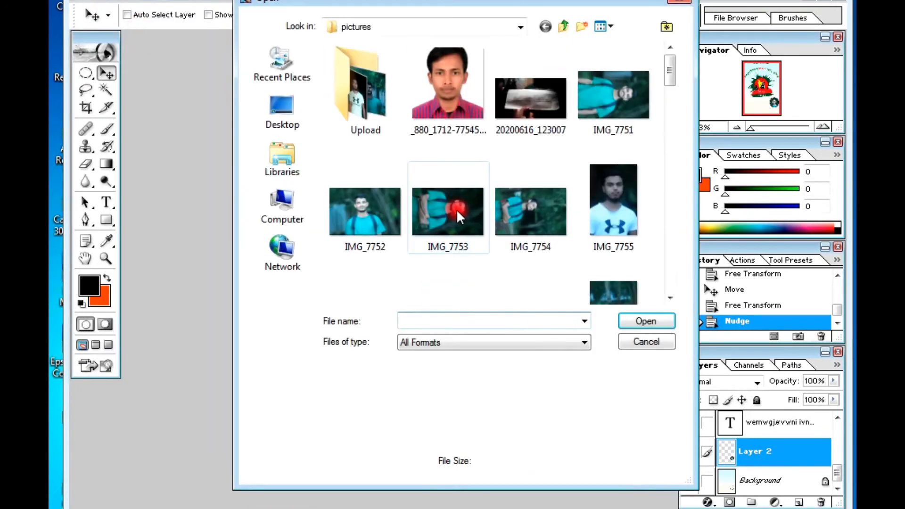
click(456, 208)
key(BackSpace)
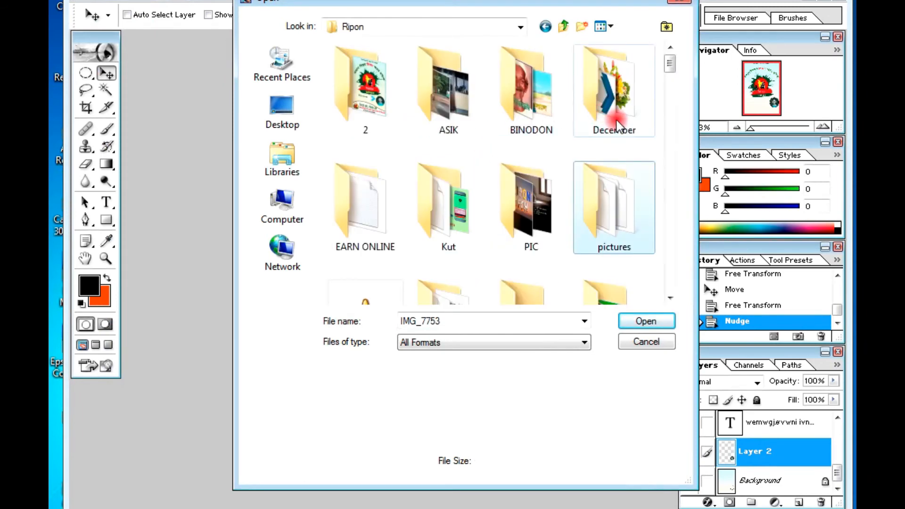
double_click(616, 126)
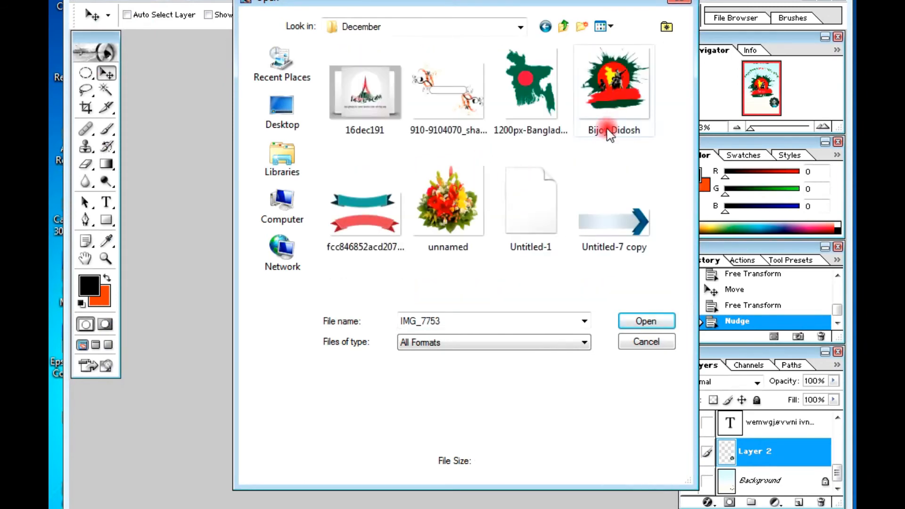
click(613, 233)
click(643, 319)
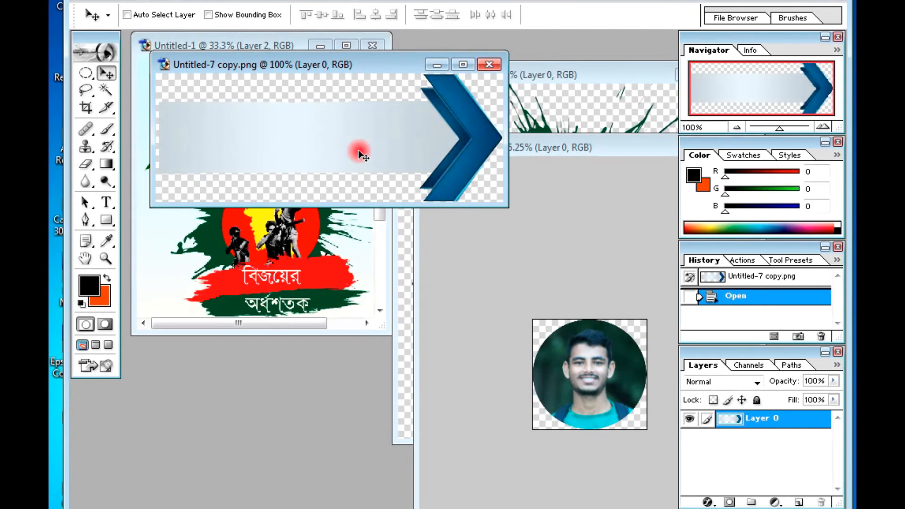
Copy the arrow banner into the Untitled-1 poster, repeating the copy as a second new layer, and maximize the poster window.
drag(357, 150, 278, 283)
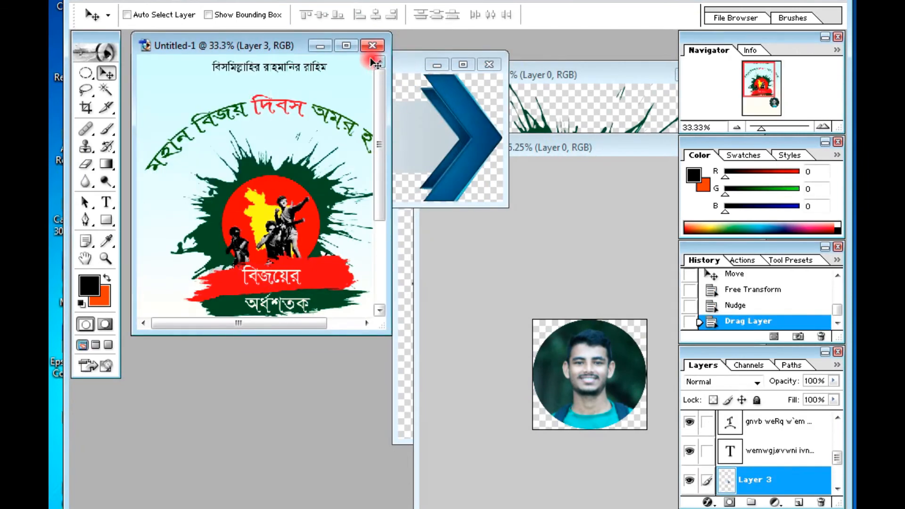
click(348, 45)
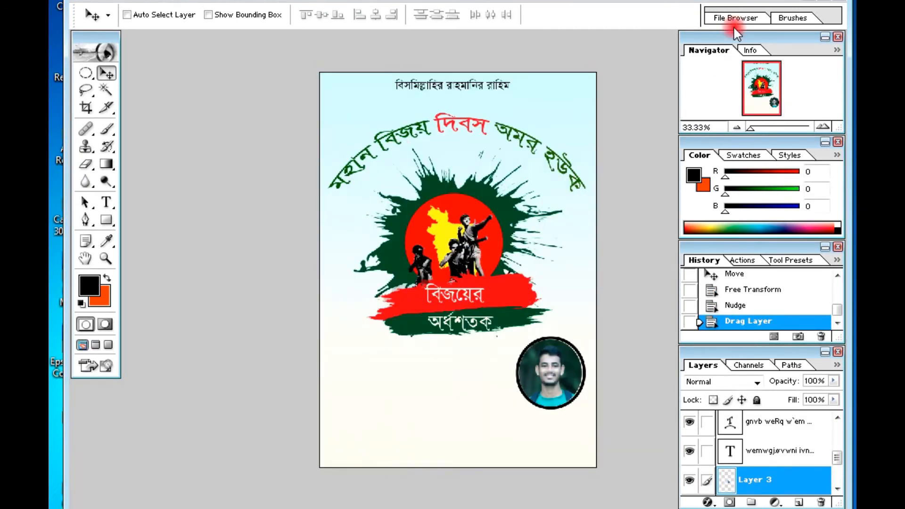
click(825, 1)
click(479, 176)
drag(443, 132, 327, 285)
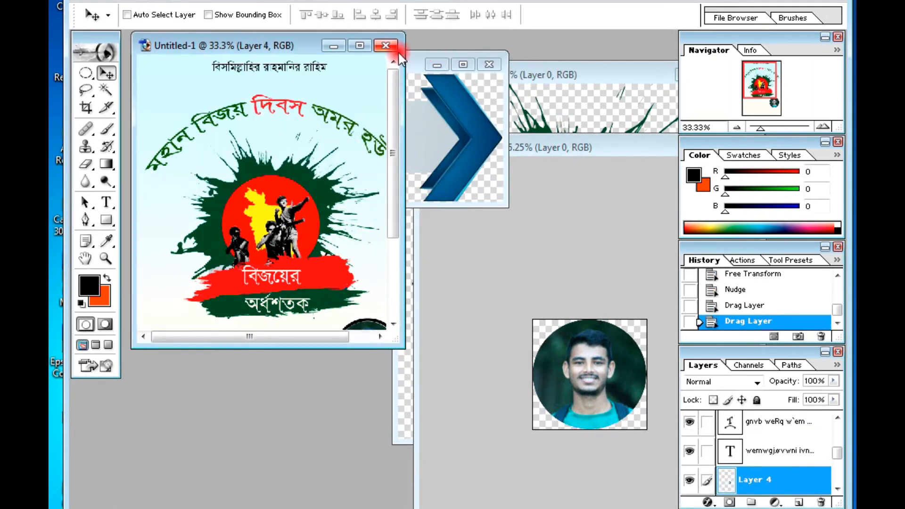
click(360, 45)
Place the arrow banner below the artwork, beside the circular portrait and pointing towards it.
key(ctrl+t)
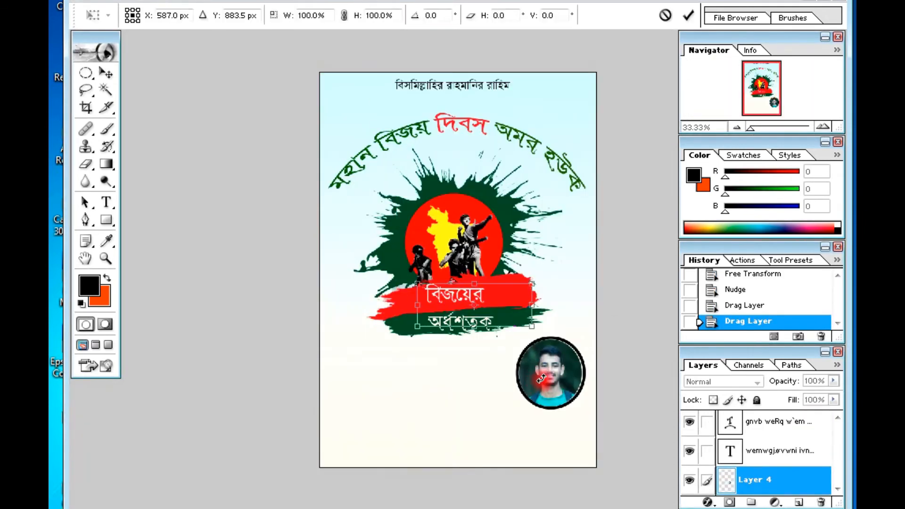
drag(516, 303, 472, 376)
key(Return)
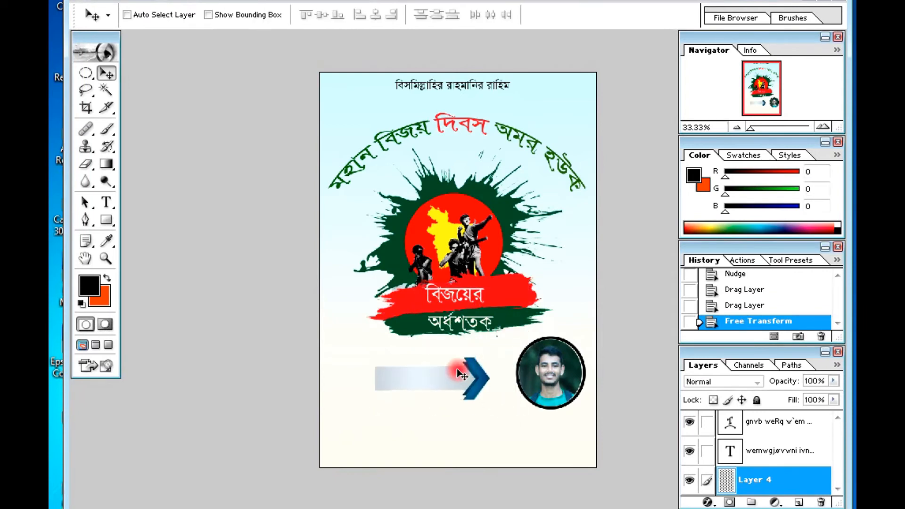
Add the man's name as black Bengali text over the grey part of the arrow banner.
click(402, 369)
click(106, 203)
click(374, 380)
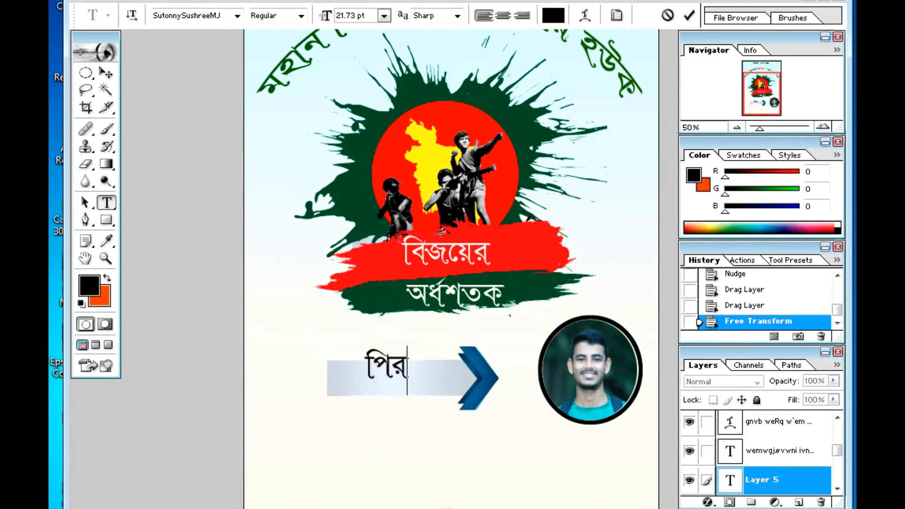
Nudge the name text down until it sits vertically centred on the arrow banner.
click(107, 74)
key(Down)
key(Down)
key(Down)
key(Down)
key(Down)
key(Down)
key(Down)
key(Down)
key(Down)
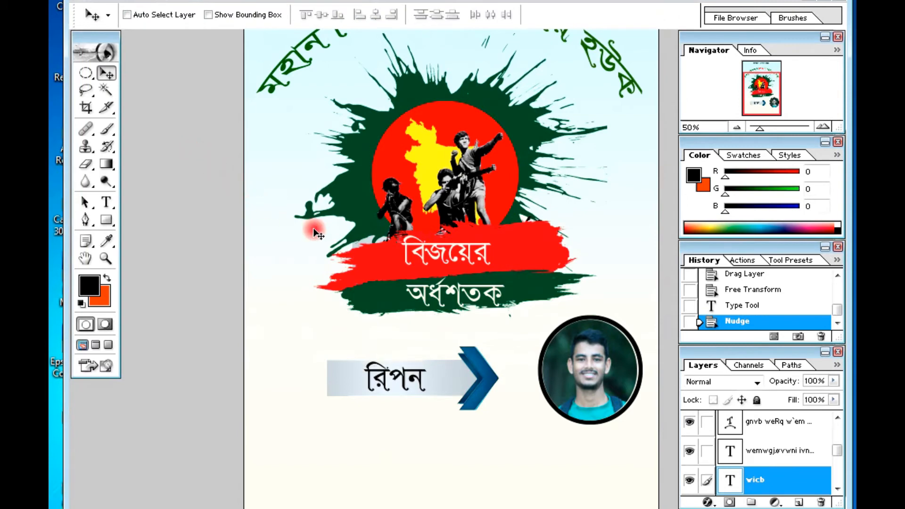
Open the flower bouquet image "unnamed" from the December folder.
key(ctrl+minus)
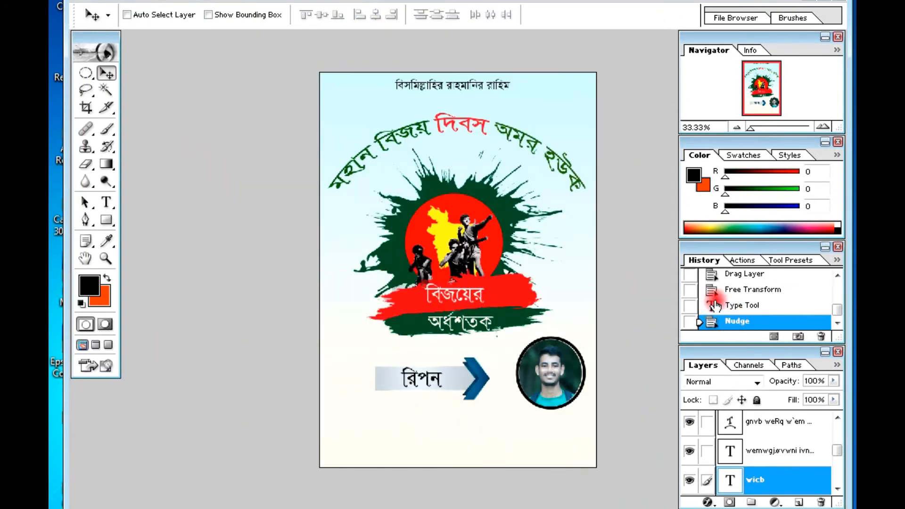
click(95, 4)
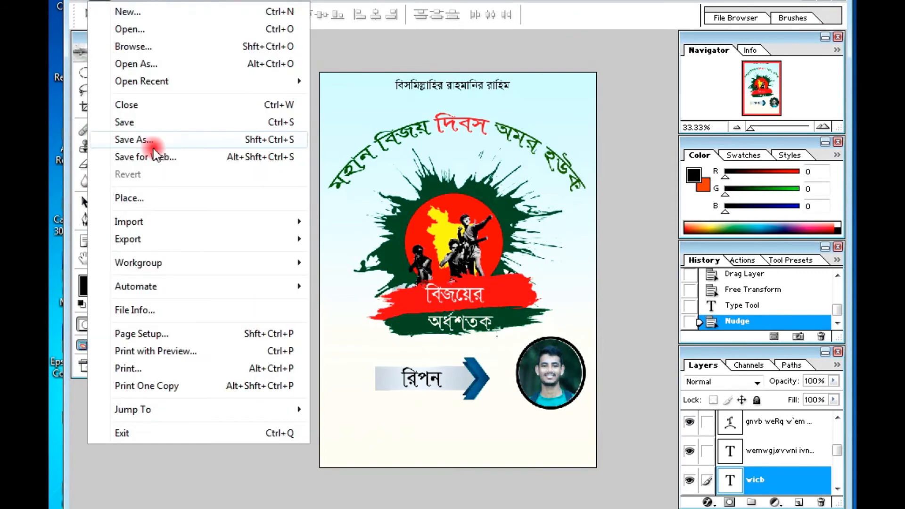
click(125, 27)
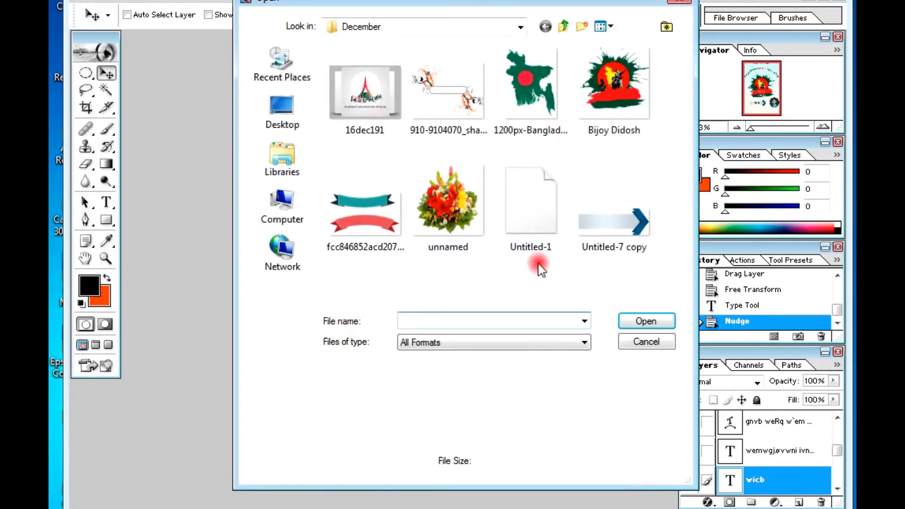
click(447, 196)
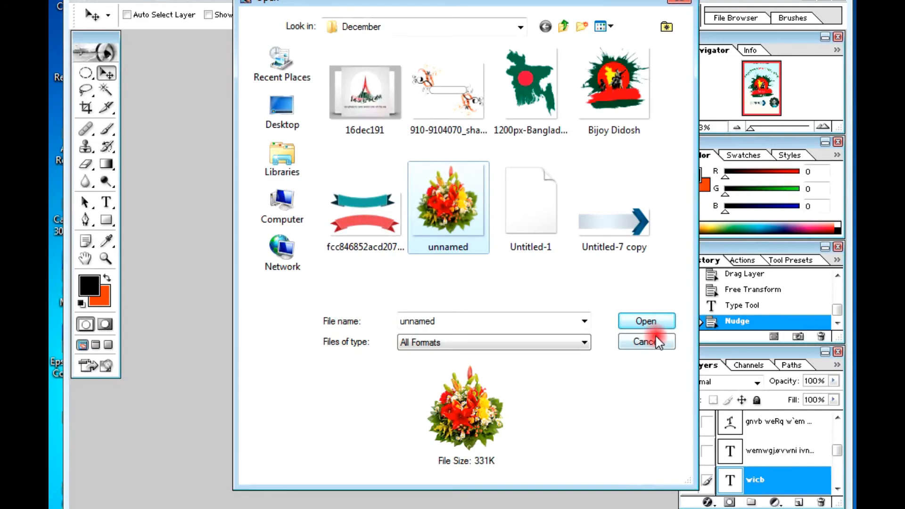
click(655, 324)
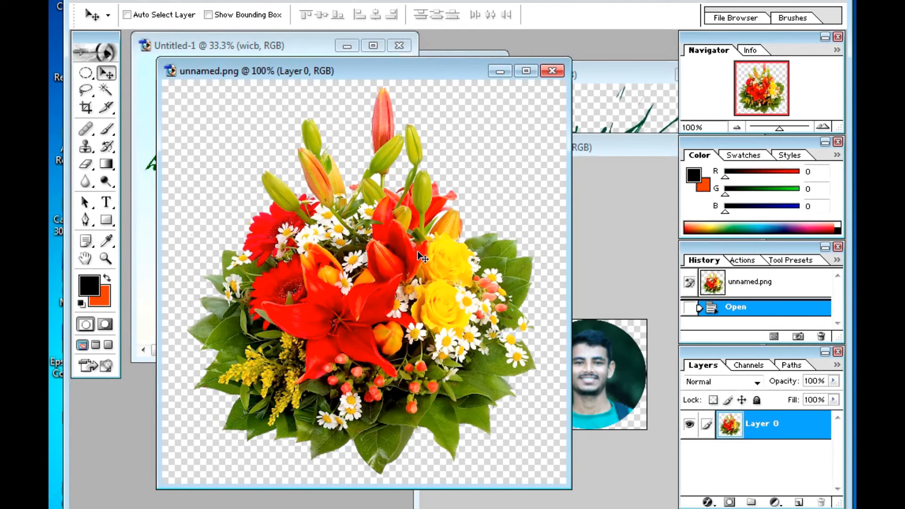
Copy the flower bouquet into the Untitled-1 poster as a new layer and maximize the poster window.
drag(389, 79, 718, 148)
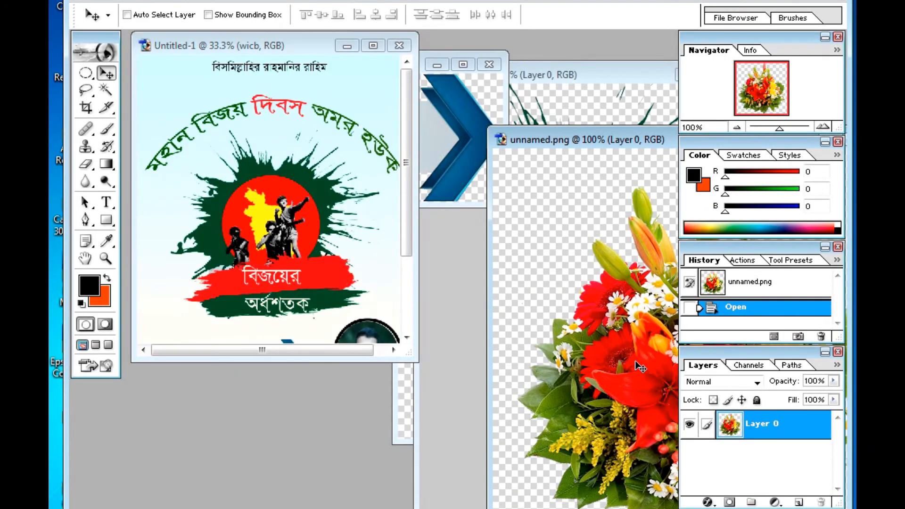
drag(593, 329, 342, 342)
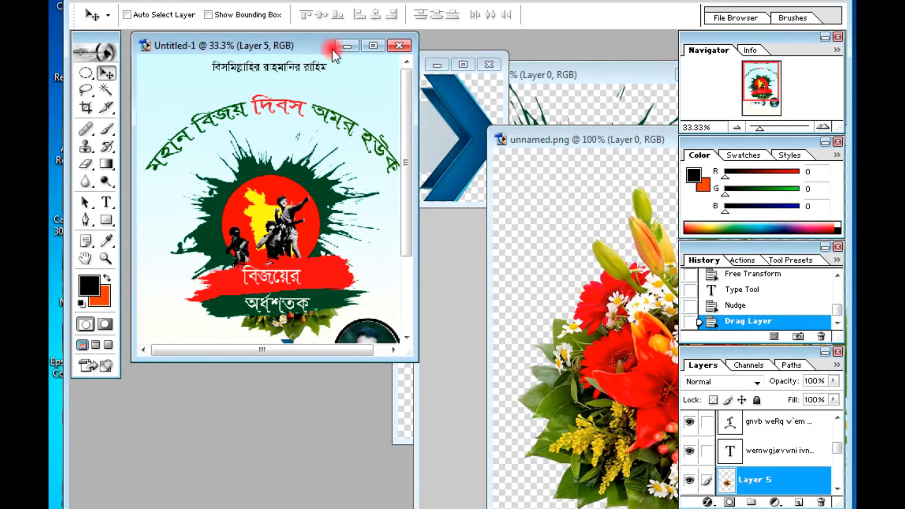
click(369, 47)
Shrink the flower bouquet with Free Transform and place it in the poster's bottom-left corner.
drag(449, 342, 363, 451)
key(ctrl+t)
drag(437, 338, 393, 433)
key(Return)
ctrl+click(406, 421)
right_click(297, 465)
click(300, 474)
drag(288, 463, 299, 469)
alt+click(253, 372)
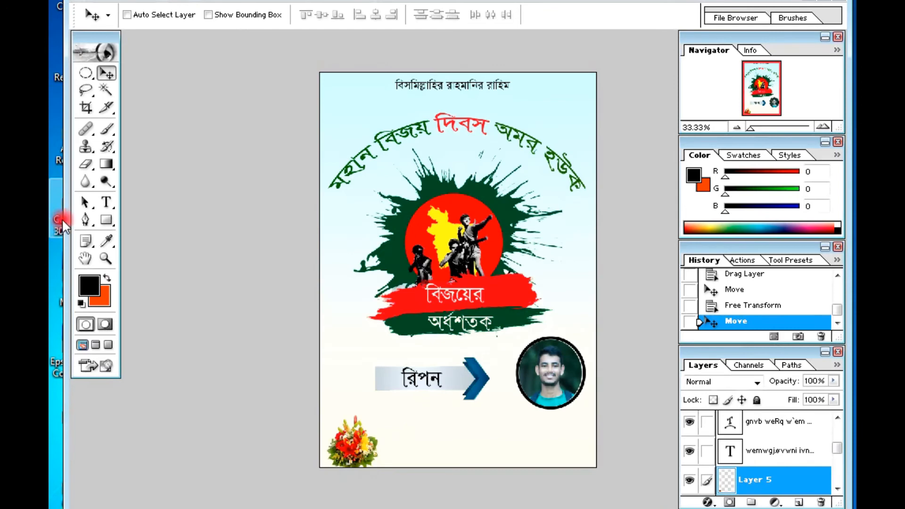
Try to draw a curved Pen tool shape layer across the poster's lower part and undo its second anchor point.
click(85, 220)
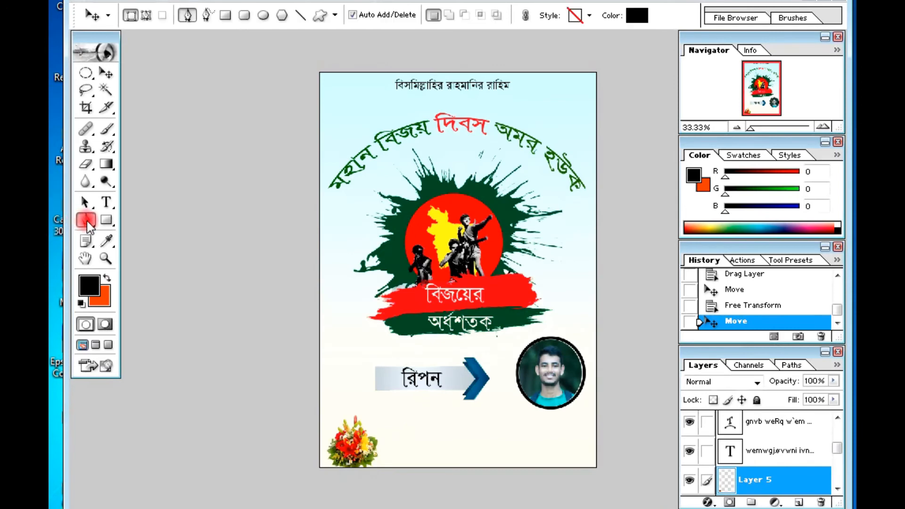
click(322, 394)
drag(465, 413, 583, 440)
key(ctrl+z)
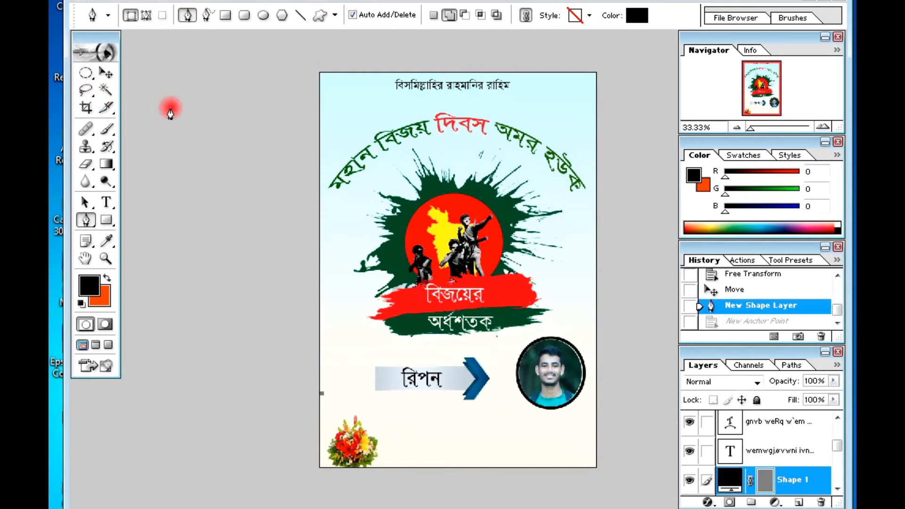
Draw a closed Pen tool work path in Paths mode, curving across the poster's lower part and looping around outside its bottom edge.
click(148, 14)
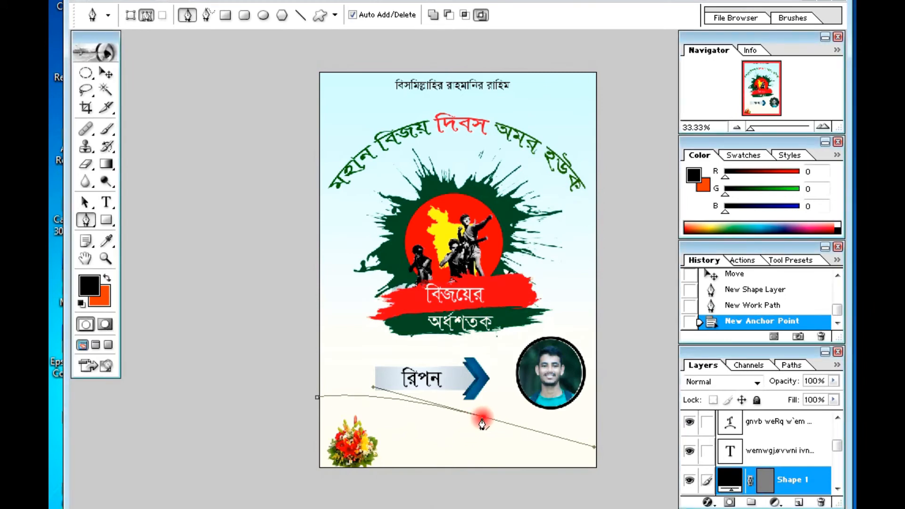
alt+click(484, 417)
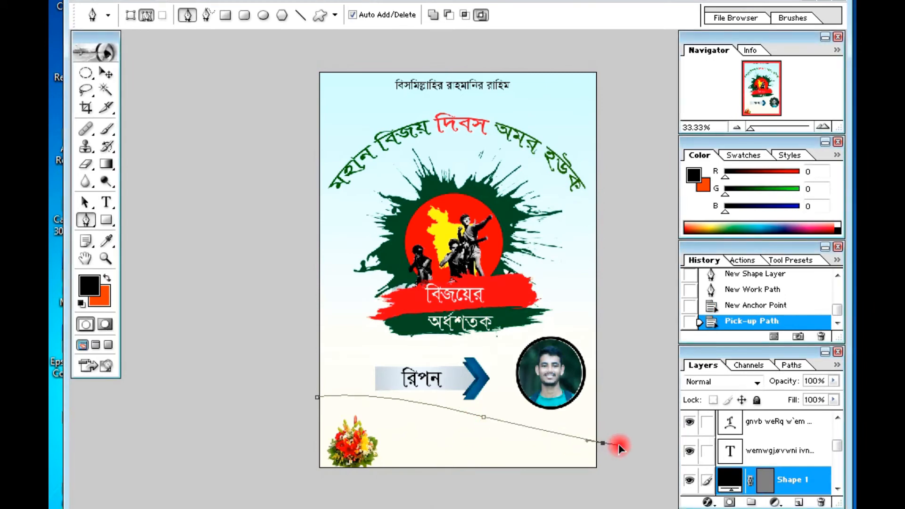
click(632, 442)
drag(657, 474, 650, 482)
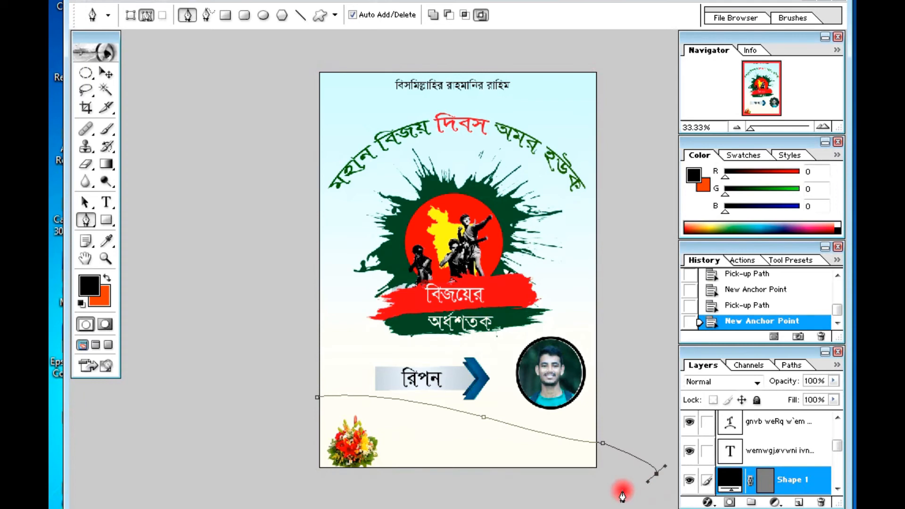
drag(579, 501, 499, 503)
drag(348, 505, 333, 505)
drag(274, 438, 290, 427)
click(317, 402)
Convert the closed path into a new anti-aliased selection with a feather radius of 0 pixels.
right_click(443, 443)
click(471, 345)
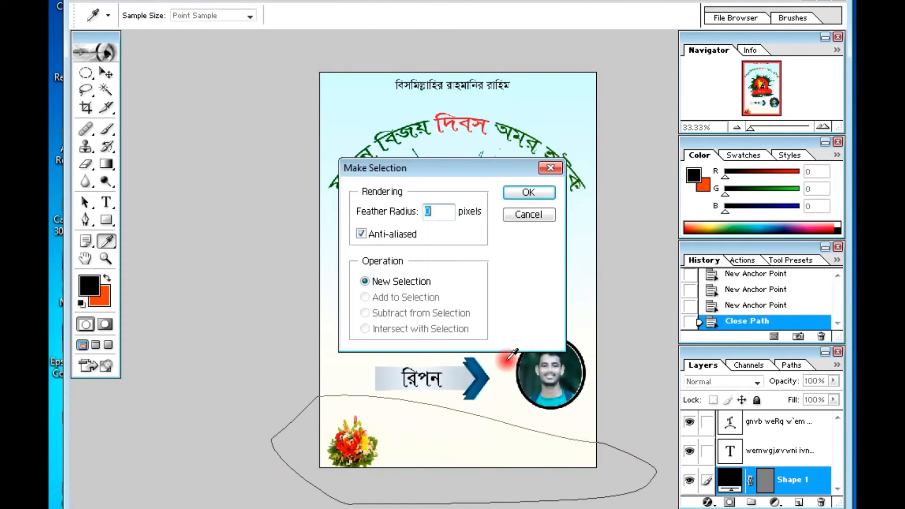
key(Return)
Clear the selected curved area on the Background layer to the orange background colour and deselect it.
key(Delete)
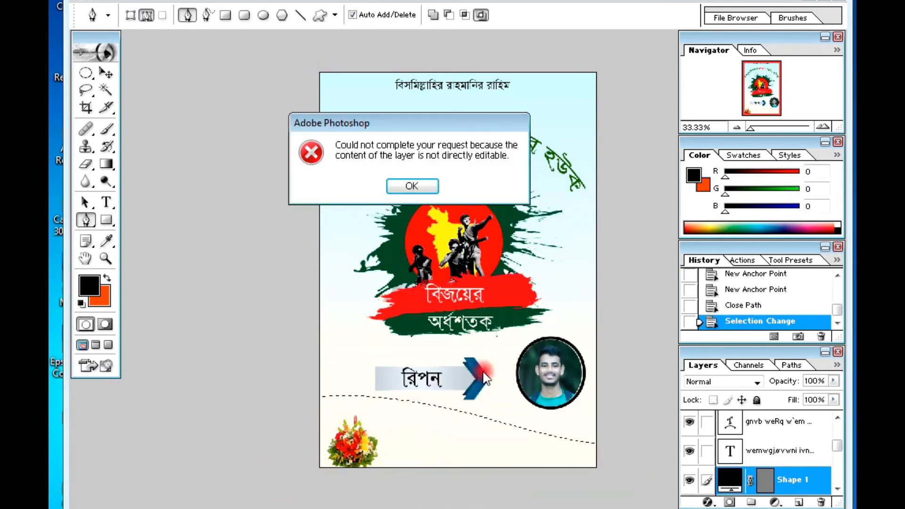
click(421, 188)
scroll(764, 467, down, 5)
click(768, 481)
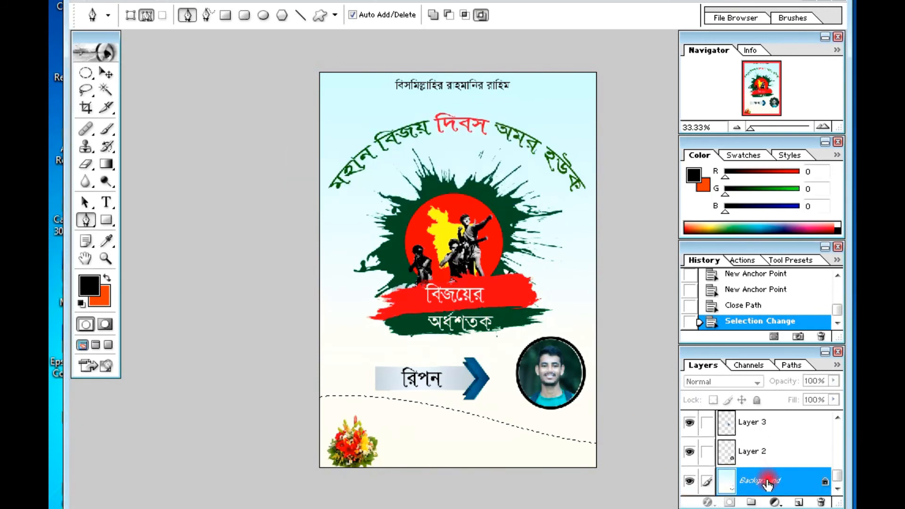
key(Delete)
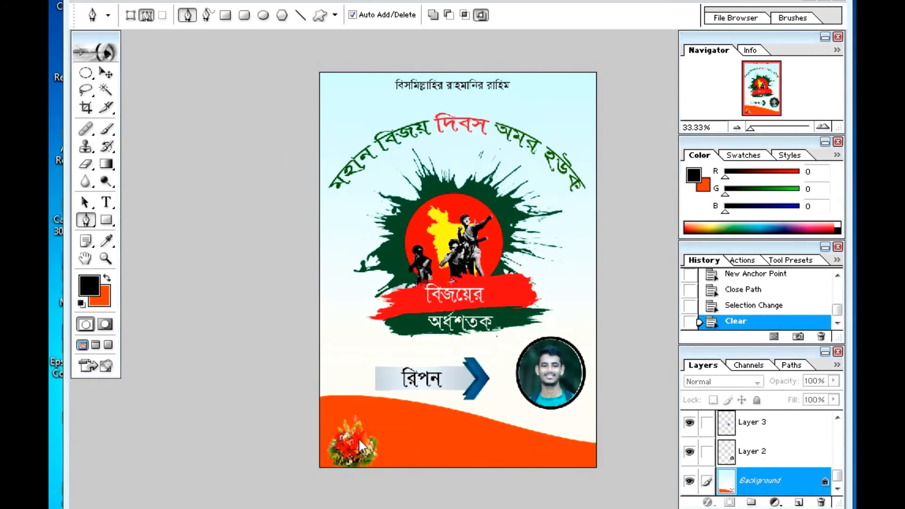
right_click(356, 440)
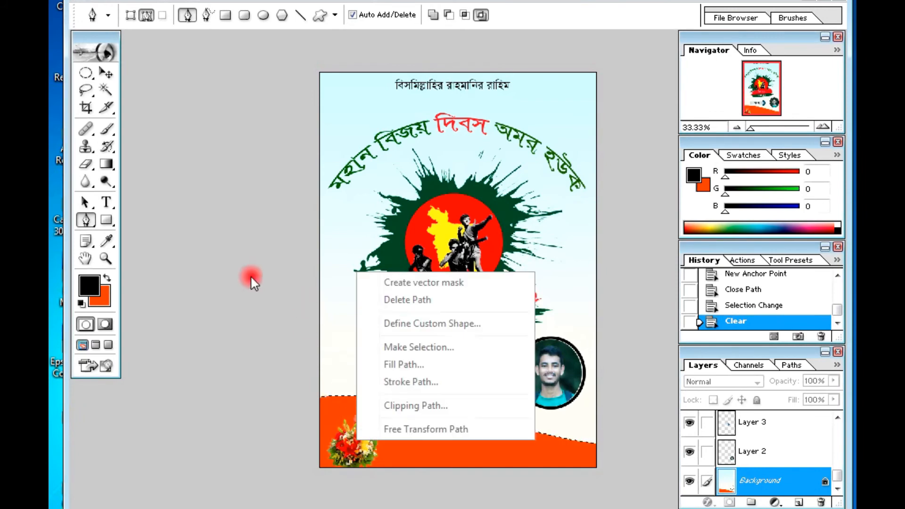
click(343, 263)
click(106, 74)
key(ctrl+d)
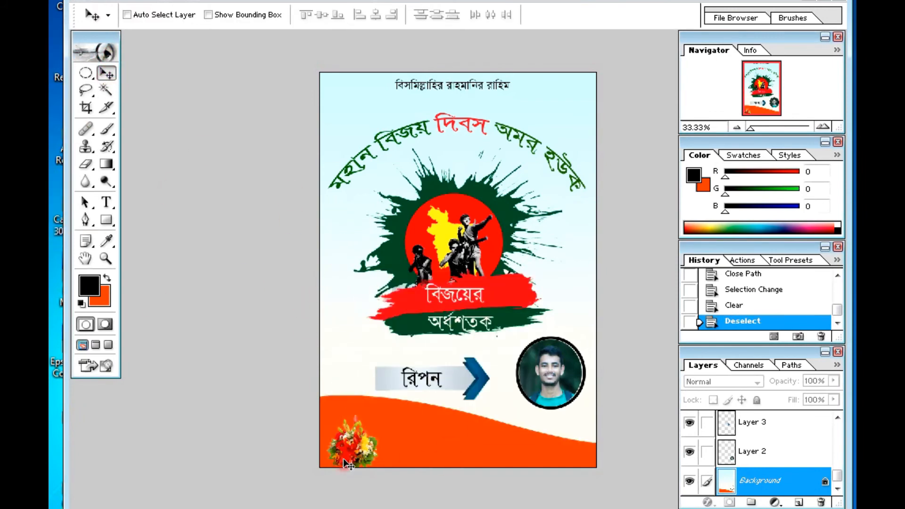
Select the flower bouquet's layer and move the bouquet slightly up and left within the orange curve.
right_click(362, 447)
click(394, 453)
drag(394, 453, 388, 444)
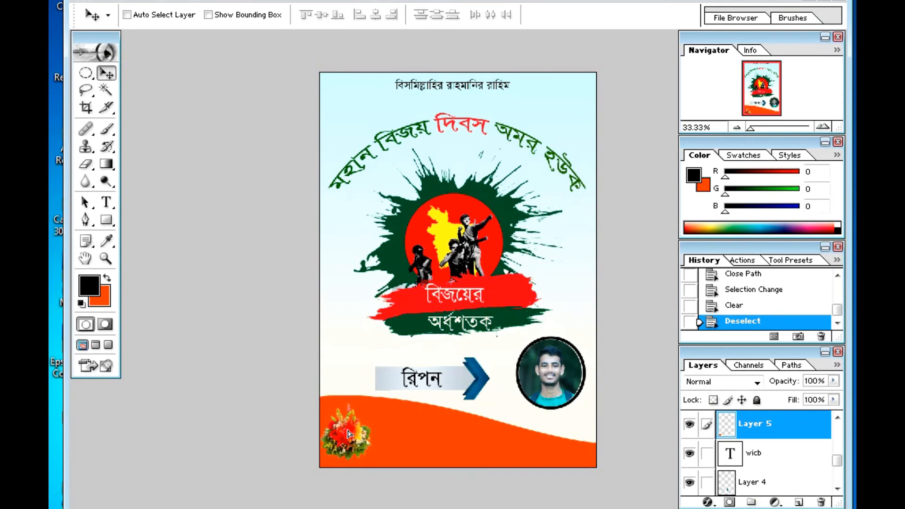
Duplicate the "অর্ধশতক" text layer and place the copy on the orange curve beside the bouquet.
click(106, 202)
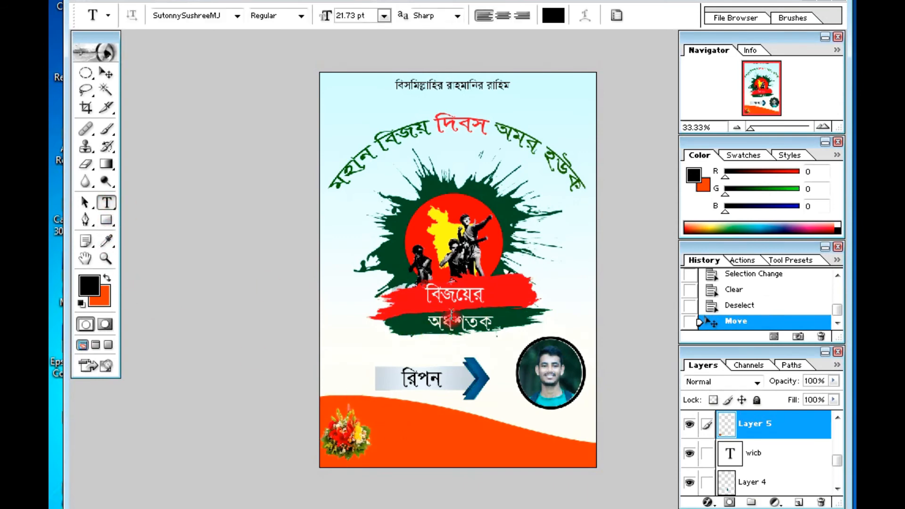
drag(493, 326, 415, 323)
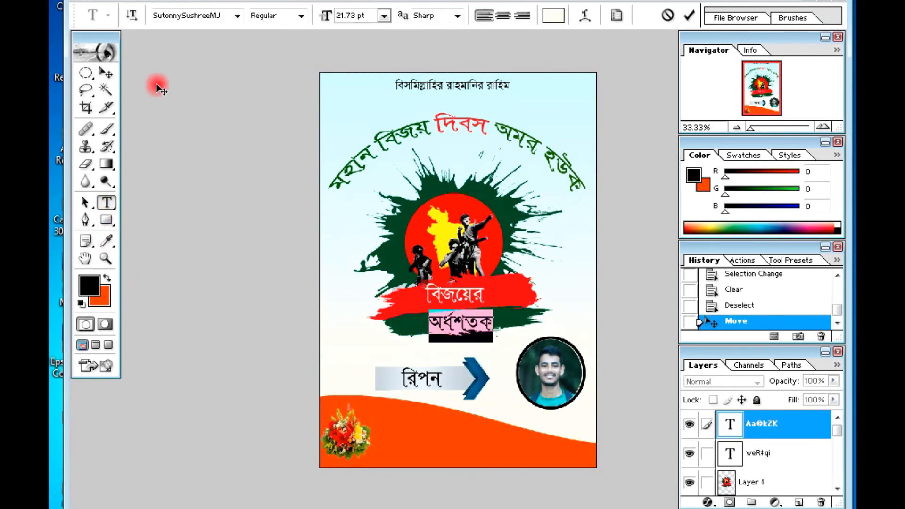
click(106, 73)
alt+drag(474, 325, 449, 430)
Replace the copied text on the orange curve with "বিজয়ের মাস, গৌরবের মাস".
click(108, 204)
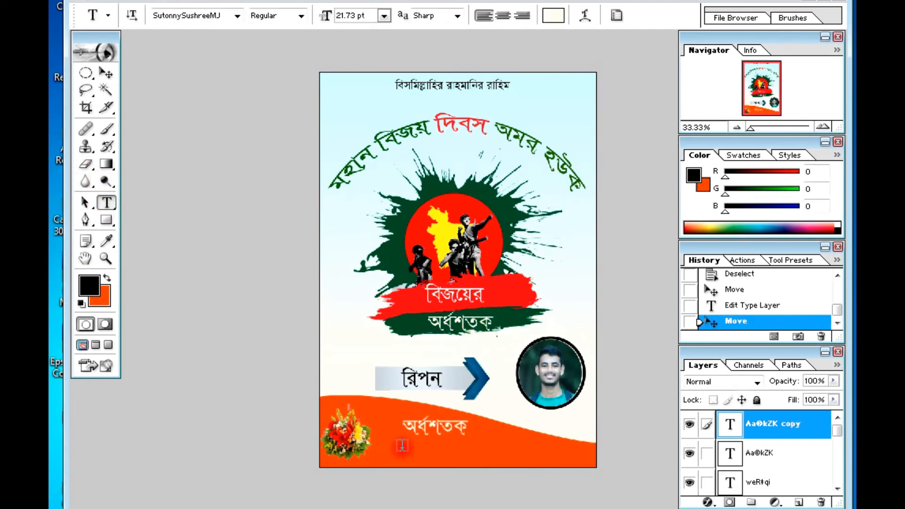
click(427, 437)
key(ctrl+a)
text(বিজয়ের মাস)
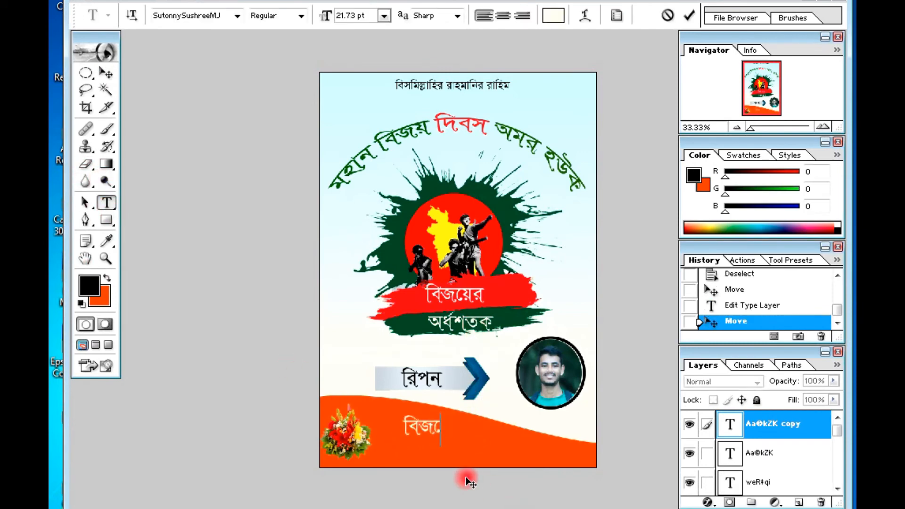
key(BackSpace)
text(, পোসবের মা)
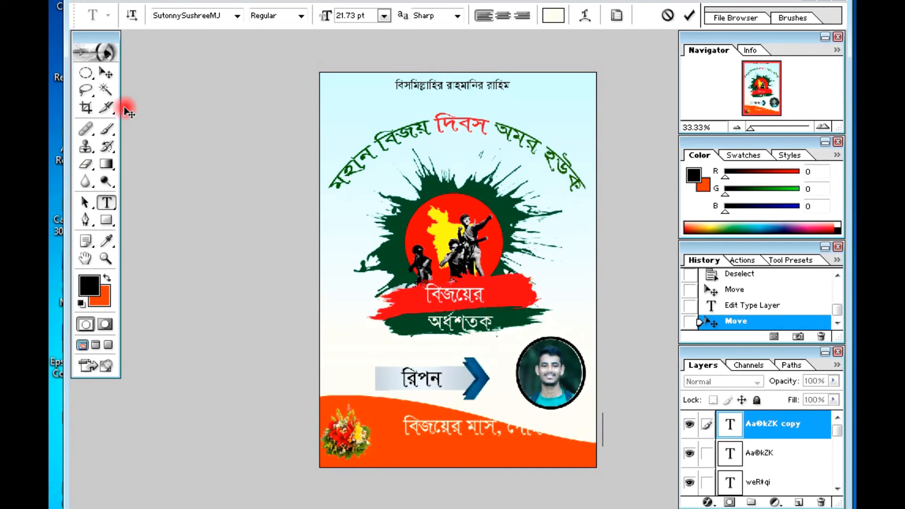
Scale down the "বিজয়ের মাস, গৌরবের মাস" line with Free Transform and fit it on the orange curve beside the bouquet.
click(106, 73)
drag(455, 441, 475, 436)
key(ctrl+t)
drag(594, 443, 530, 446)
key(Return)
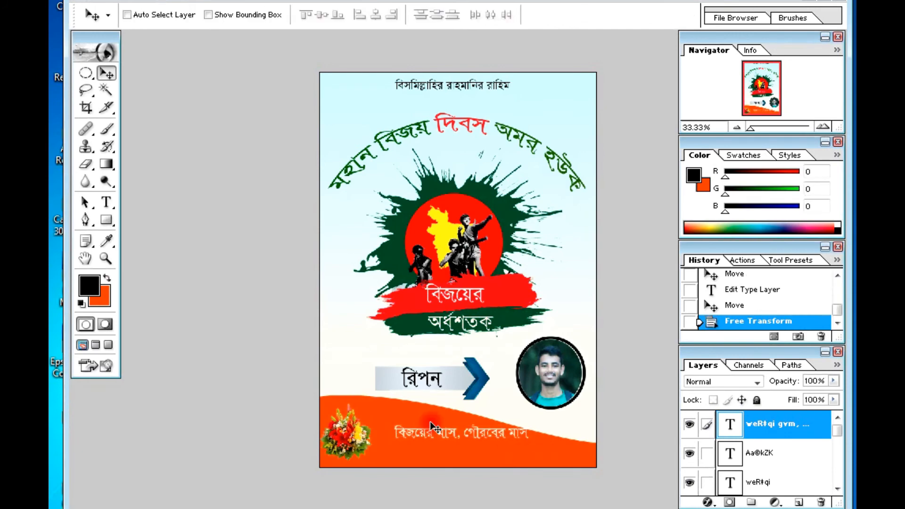
ctrl+click(477, 419)
key(ctrl+plus)
click(475, 468)
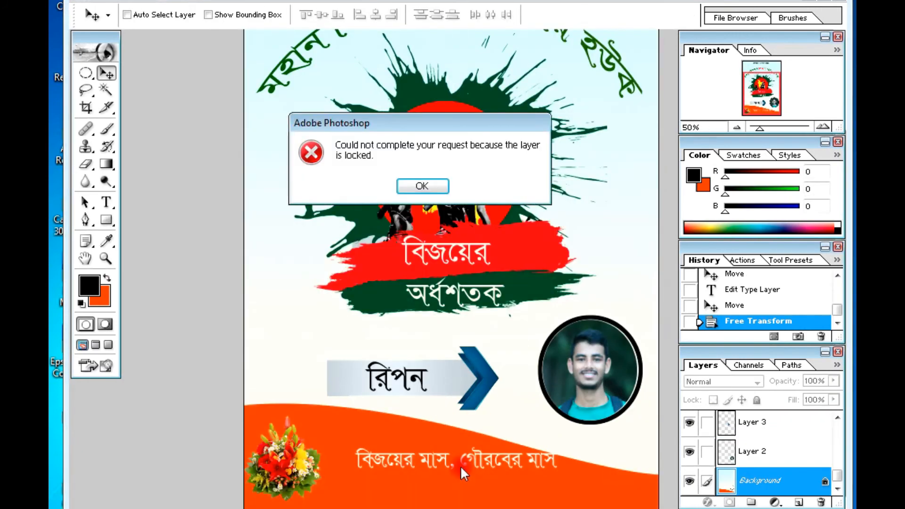
key(Return)
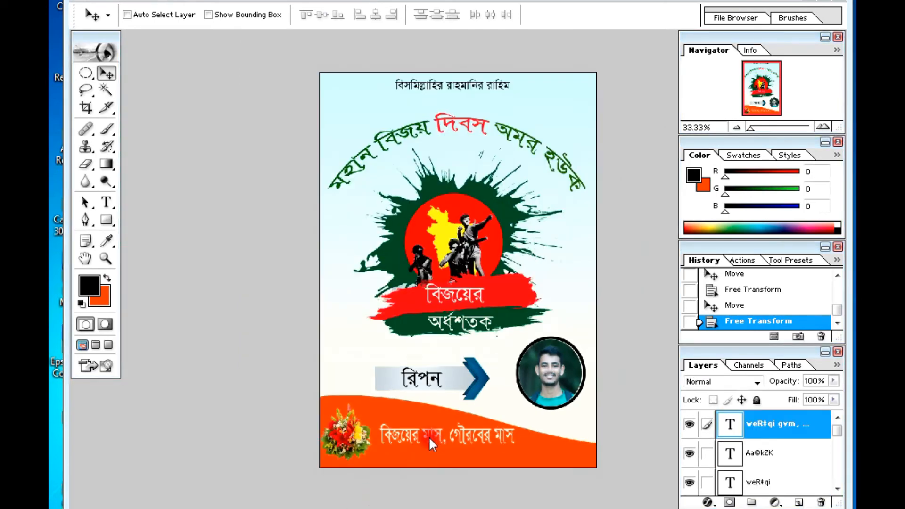
Duplicate the "বিজয়ের মাস, গৌরবের মাস" line below itself and replace the copy's text with the tribute beginning "মহান মুক্তিযুদ্ধের যারা অবদান রেখেছেন".
drag(429, 437, 429, 460)
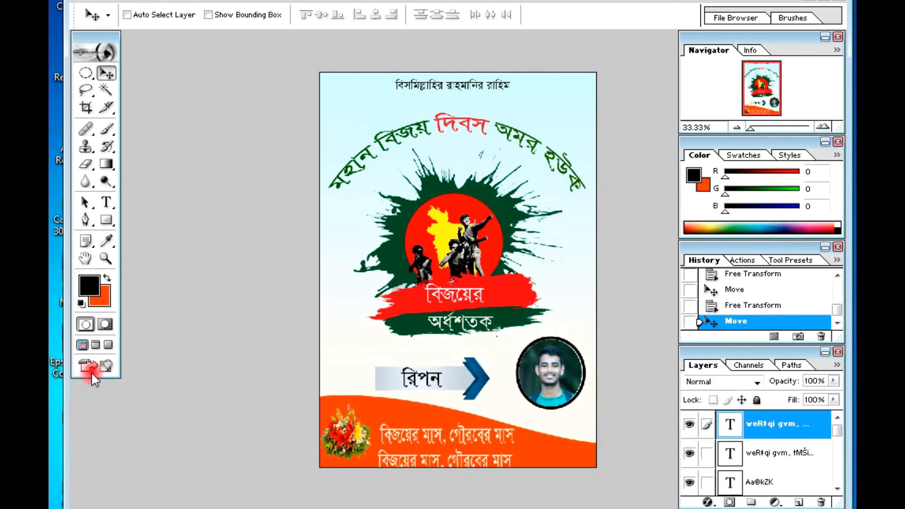
click(107, 204)
click(401, 464)
key(ctrl+a)
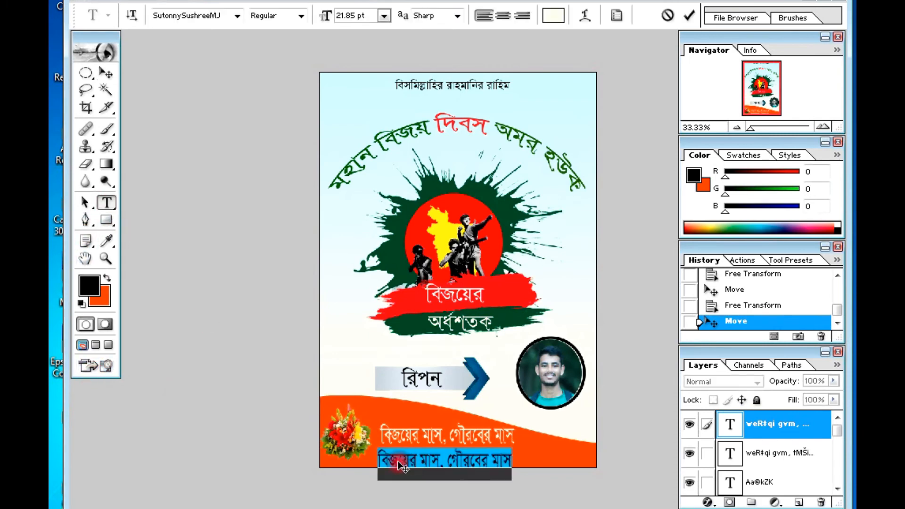
key(BackSpace)
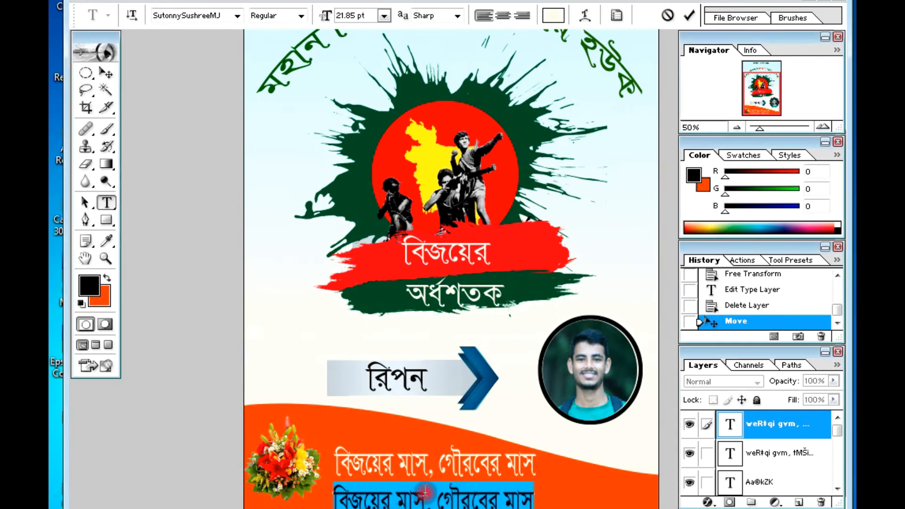
click(408, 495)
key(ctrl+a)
key(ctrl+v)
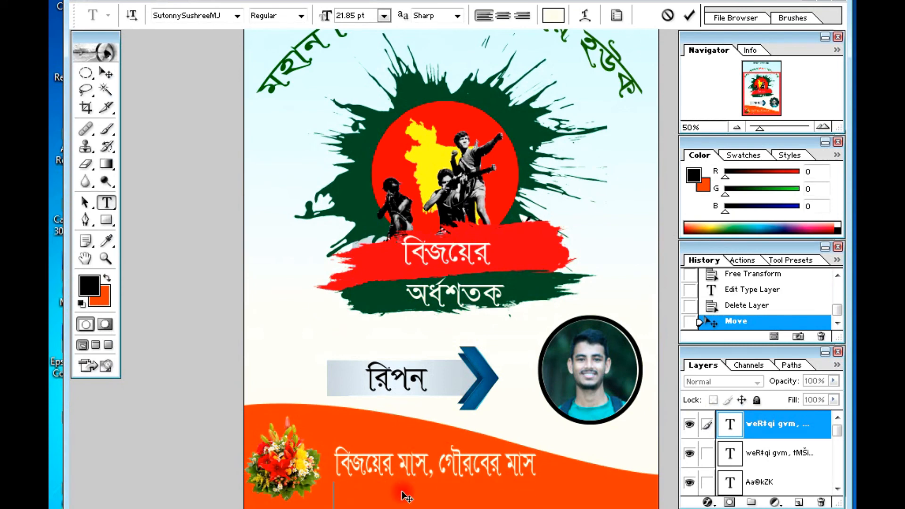
click(114, 64)
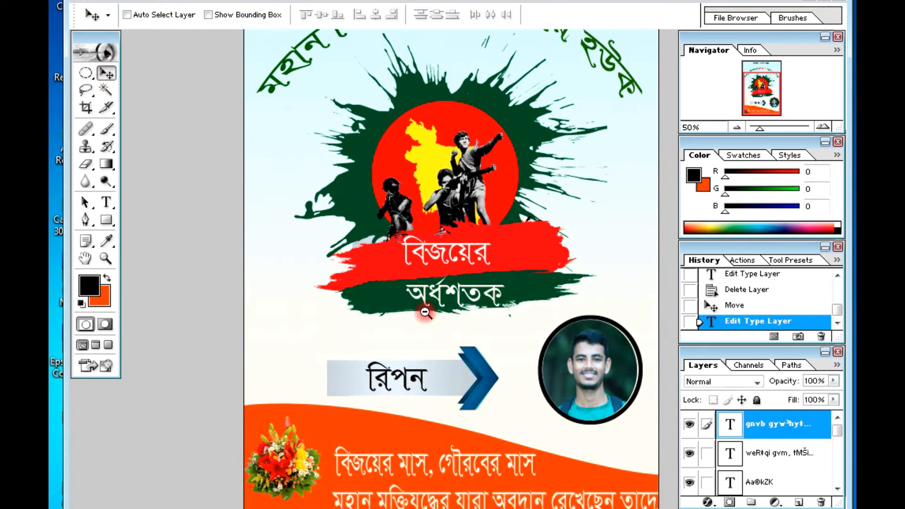
Scale the tribute line proportionally to about 68.4% with Free Transform so it fits within the poster's width.
key(ctrl+minus)
key(ctrl+minus)
click(614, 427)
drag(625, 405, 556, 406)
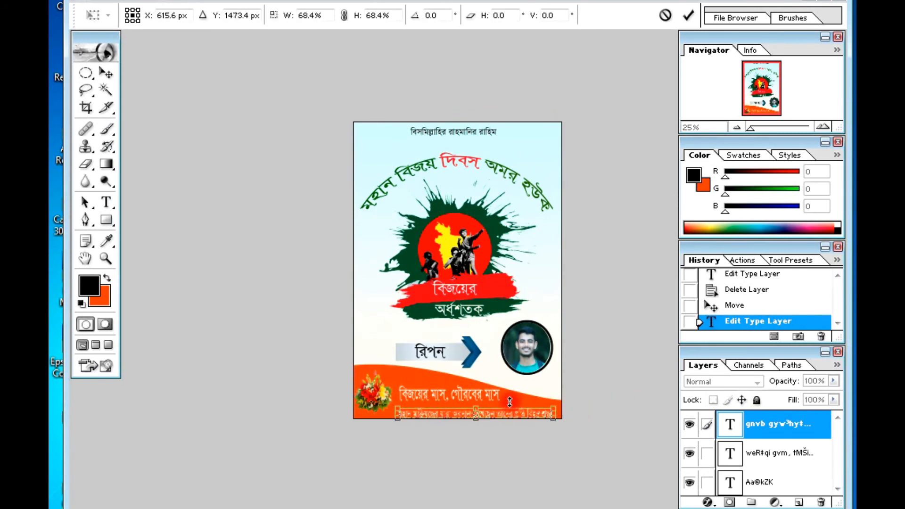
key(Return)
click(497, 392)
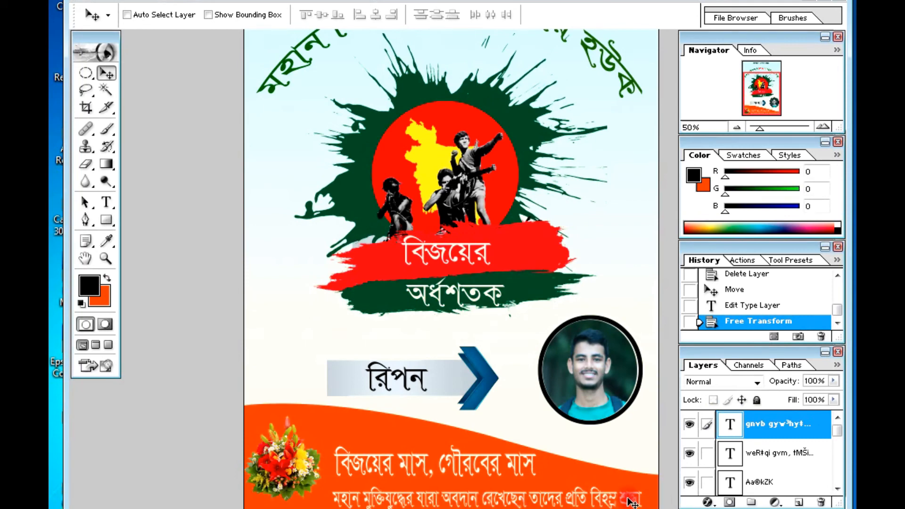
Change the text colour of the "বিজয়ের মাস, গৌরবের মাস" line to bright yellow.
click(106, 202)
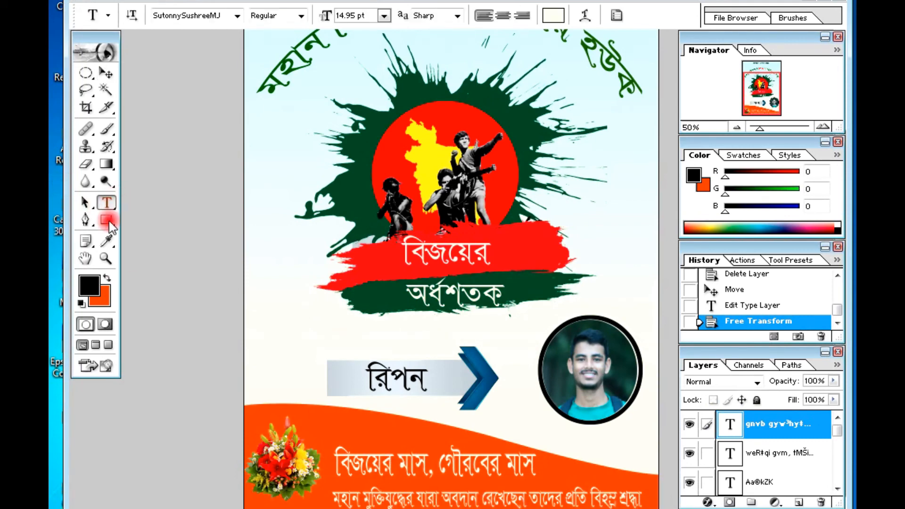
triple_click(398, 462)
click(553, 15)
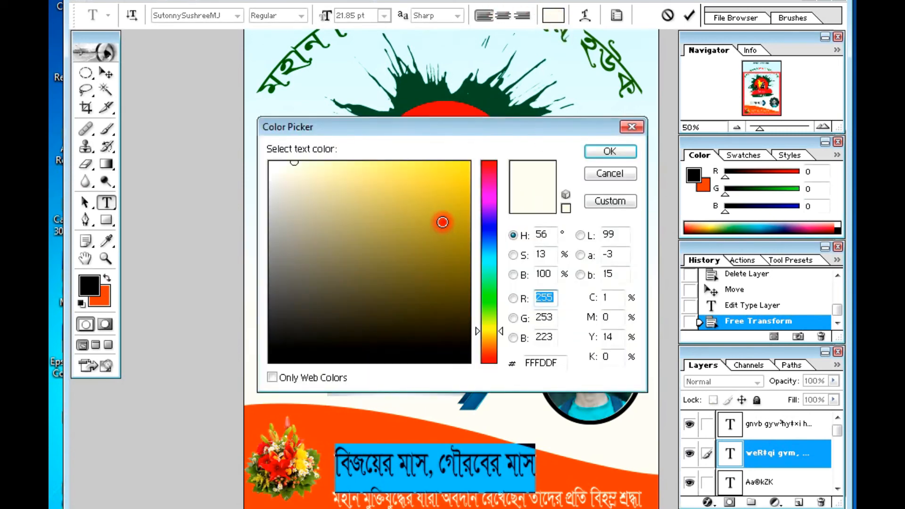
drag(445, 222, 471, 135)
click(602, 149)
click(409, 464)
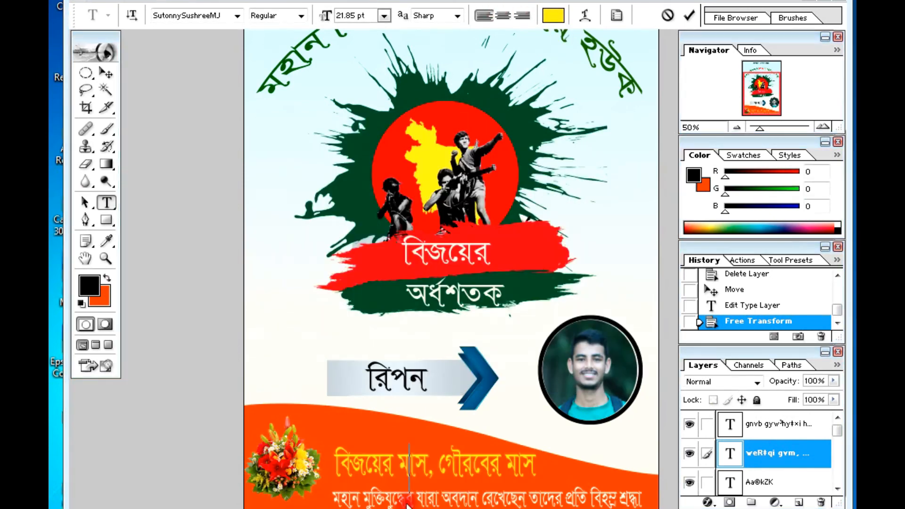
click(116, 75)
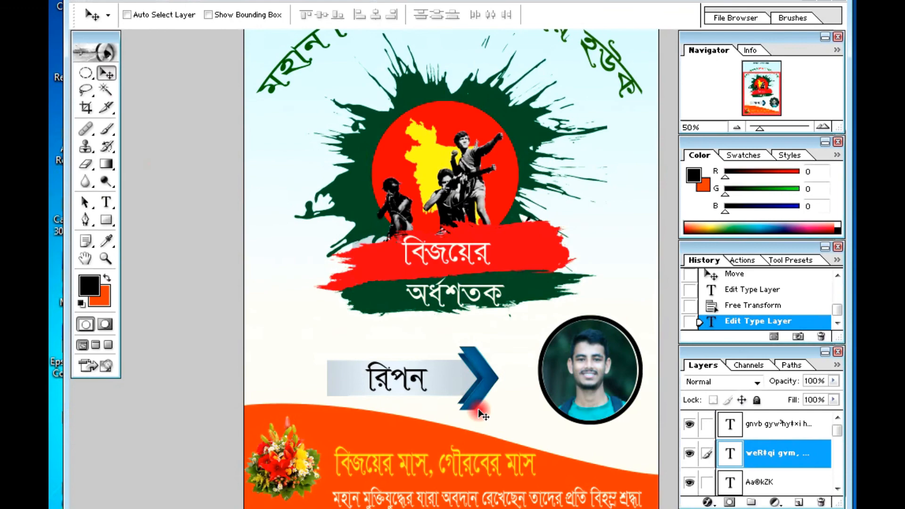
scroll(499, 355, up, 5)
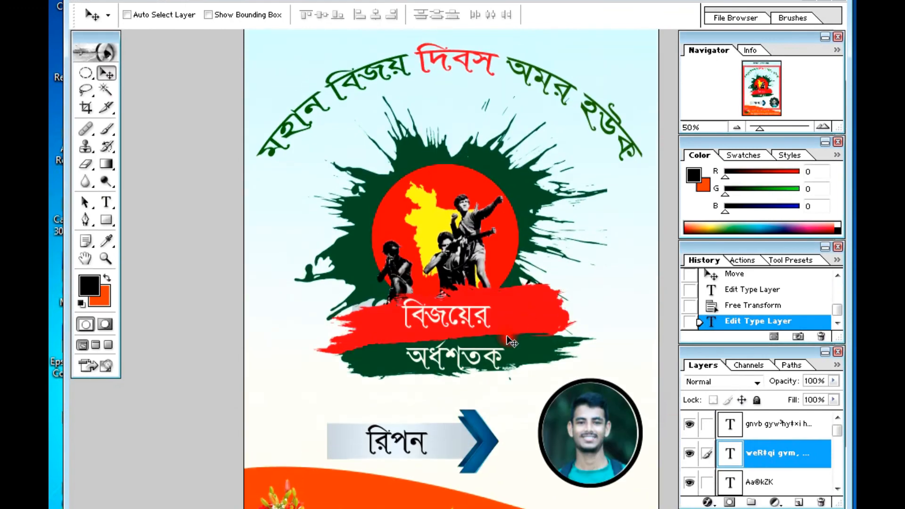
key(ctrl+minus)
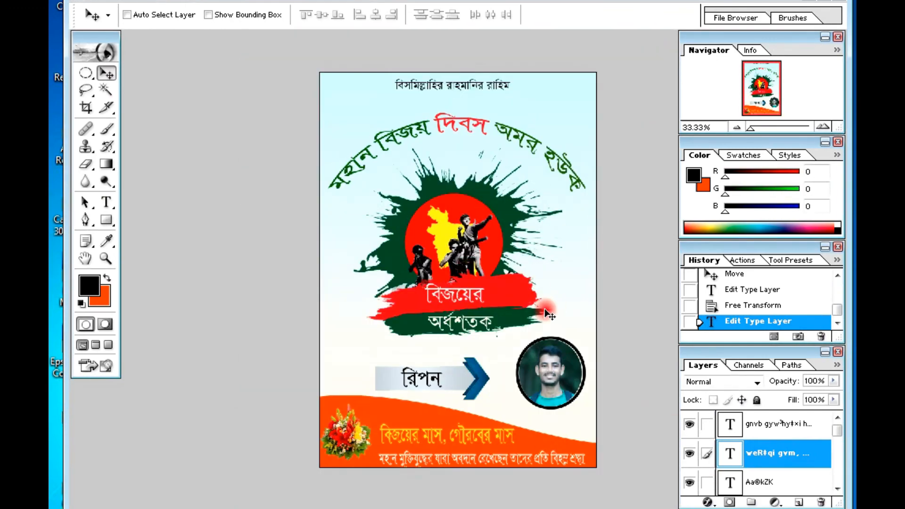